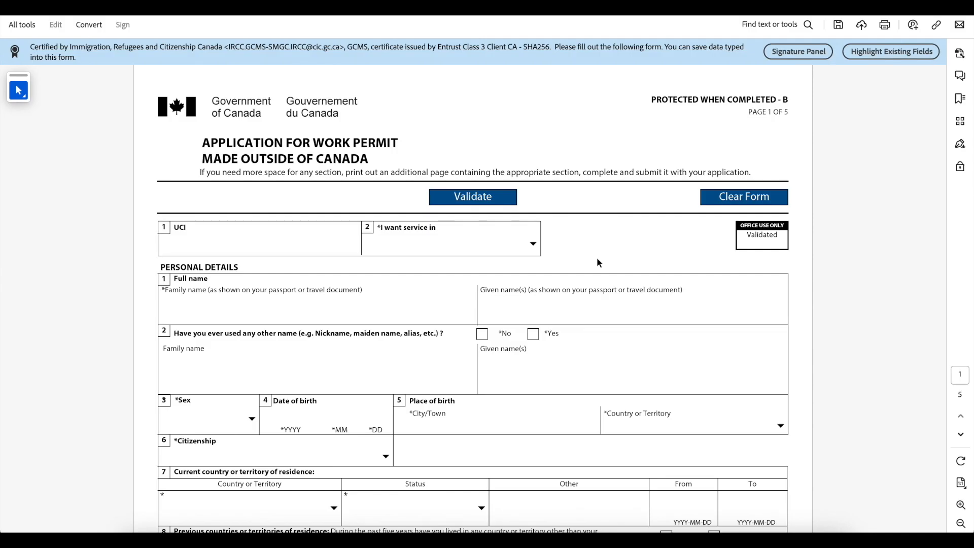
Step: Choose English as the service language and enter the applicant's family and given names in capitals
left_click(533, 246)
left_click(478, 273)
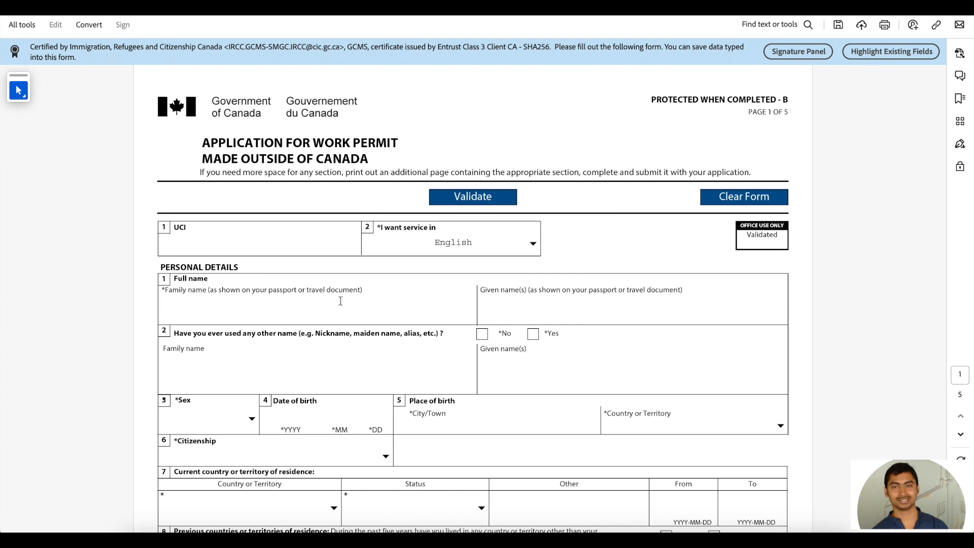
left_click(233, 313)
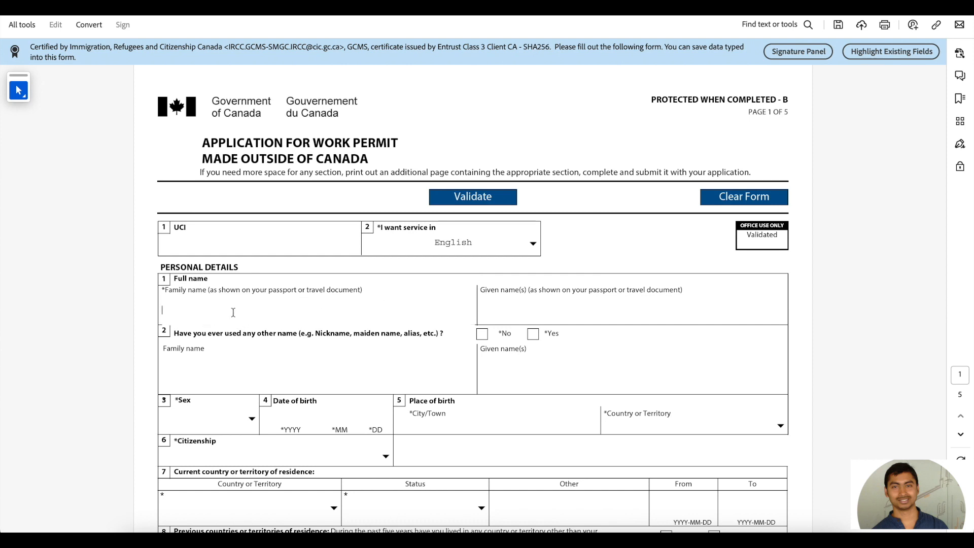
key("ctrl+a")
key("BackSpace")
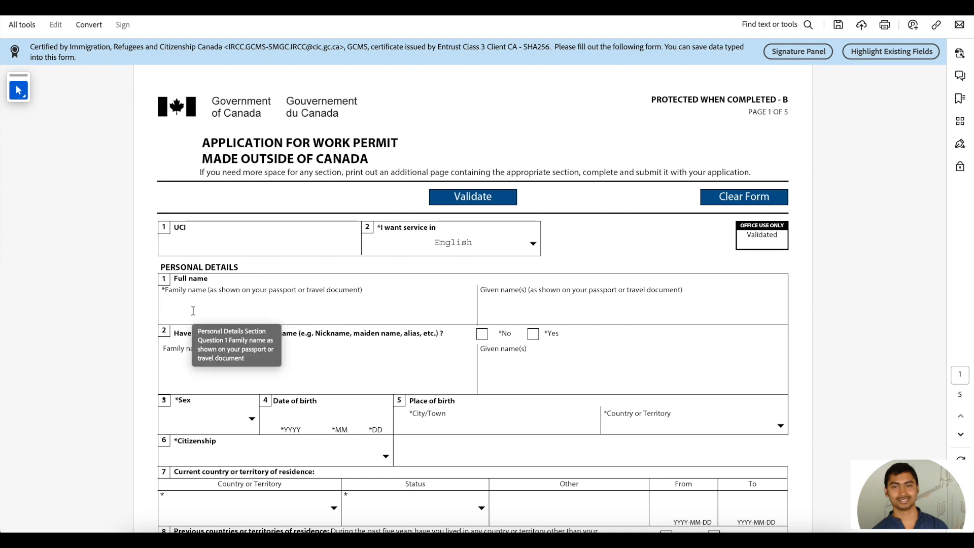
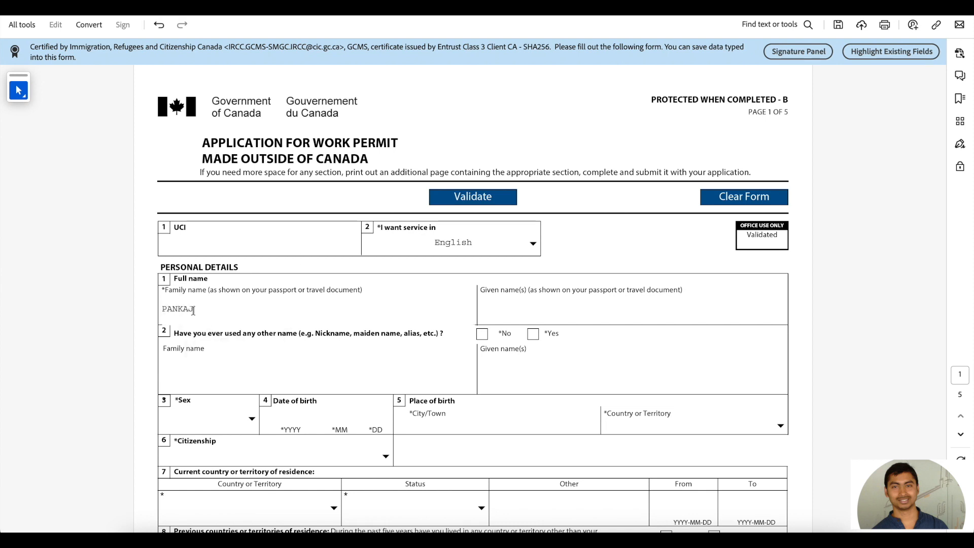
left_click(501, 306)
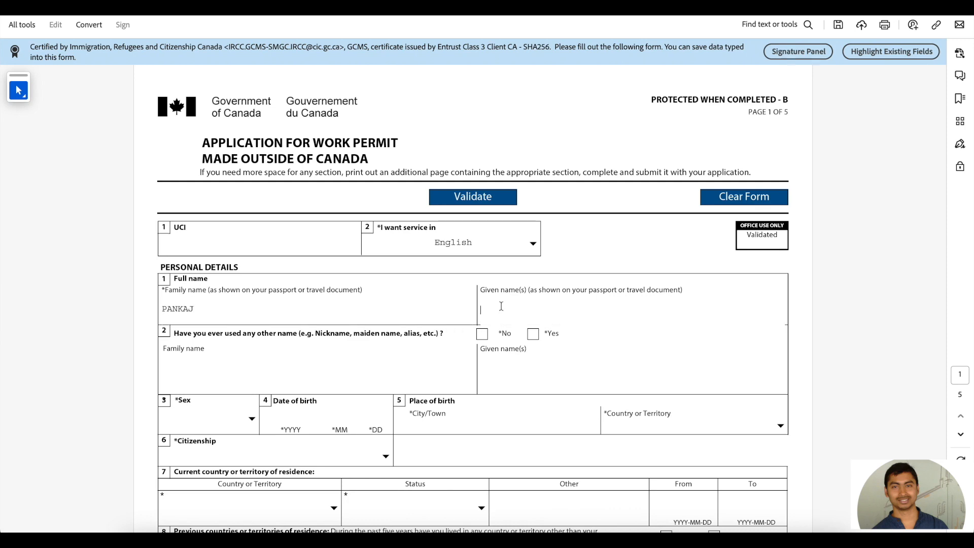
scroll(501, 306, "down", 2)
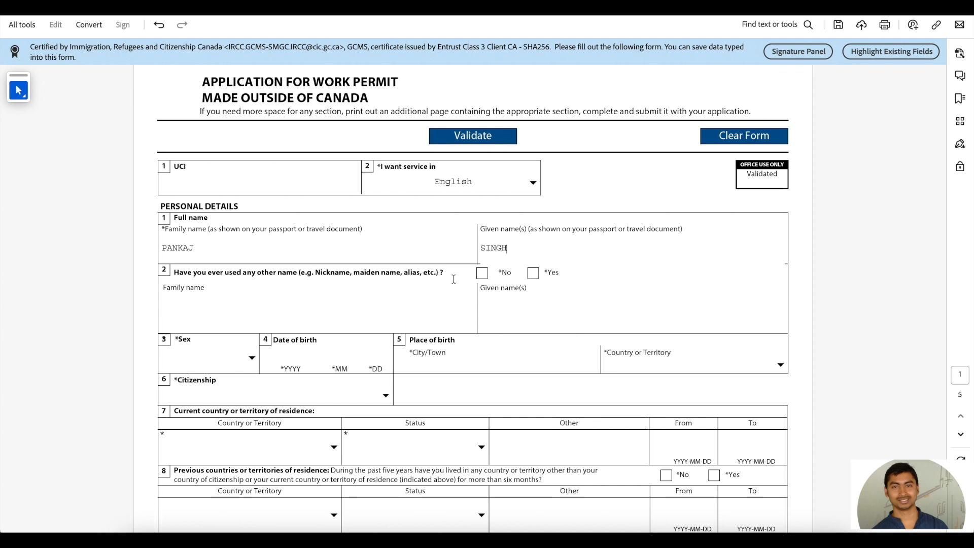
left_click(482, 273)
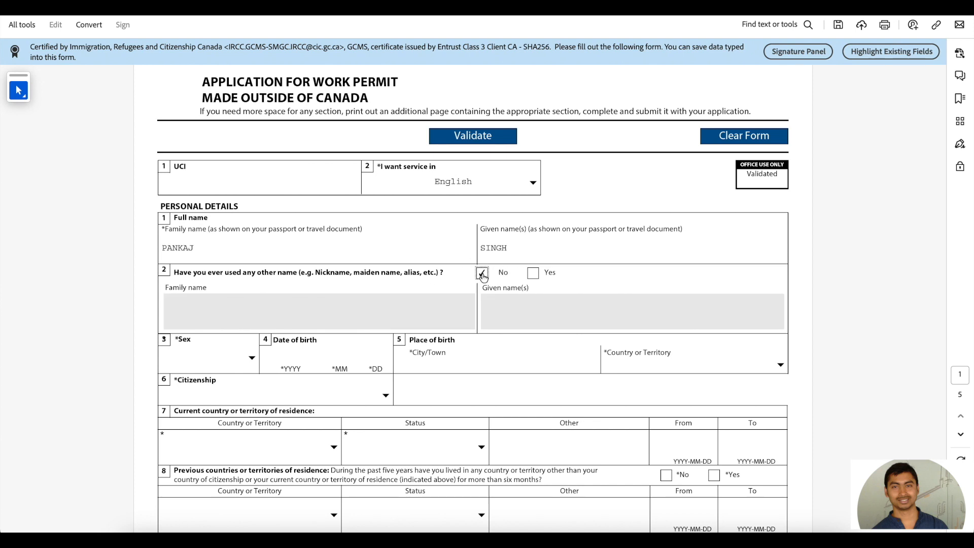
scroll(452, 278, "down", 3)
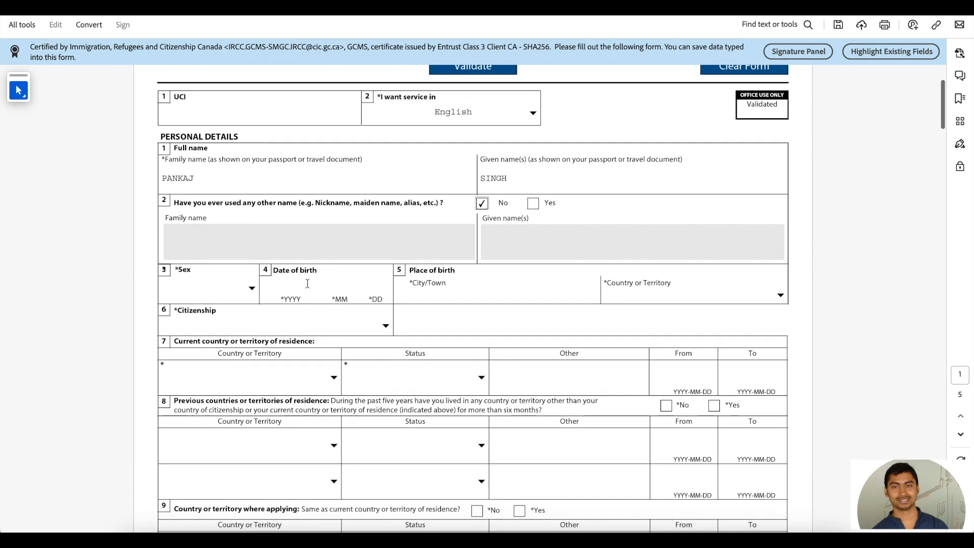
left_click(251, 289)
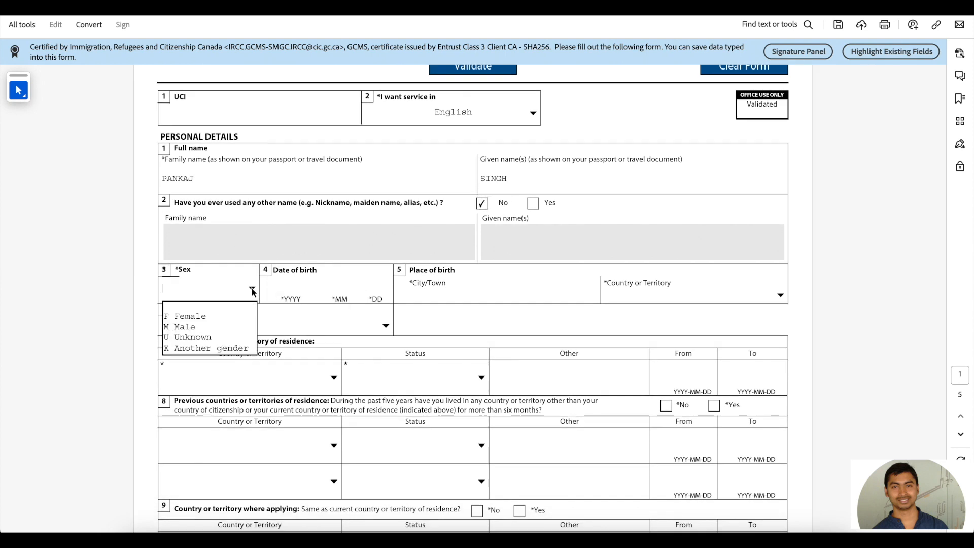
left_click(207, 328)
left_click(285, 288)
type("1991 06 ")
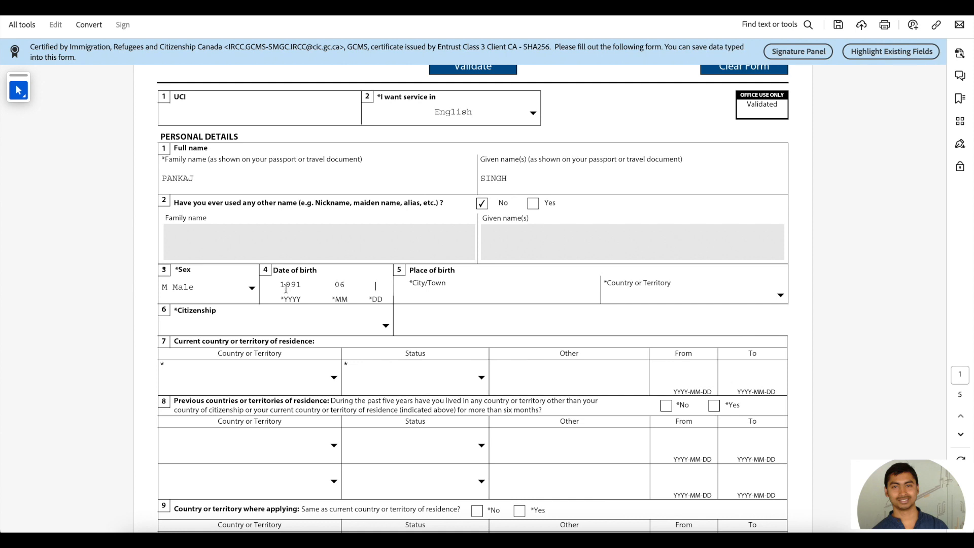
type("16")
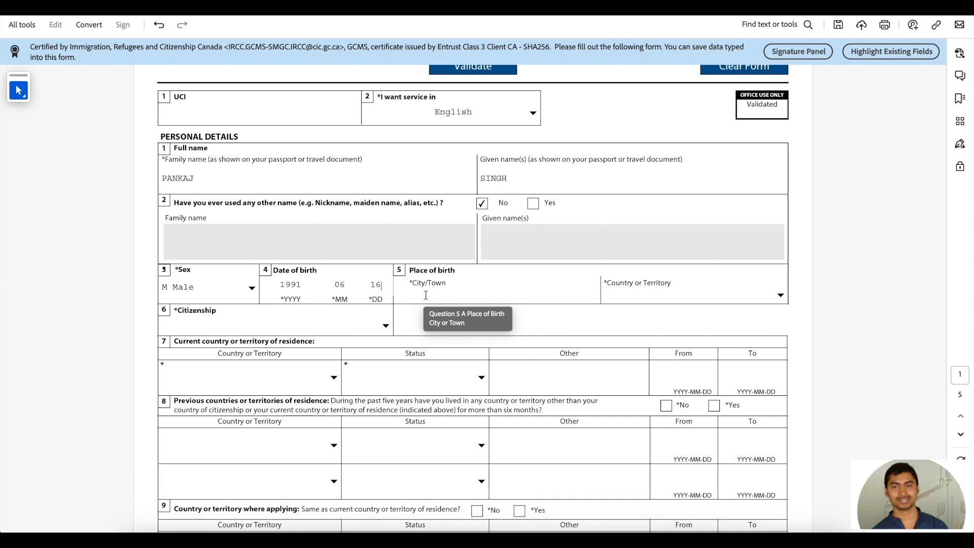
Step: Enter BANGALORE as city of birth and India as country of birth
left_click(426, 295)
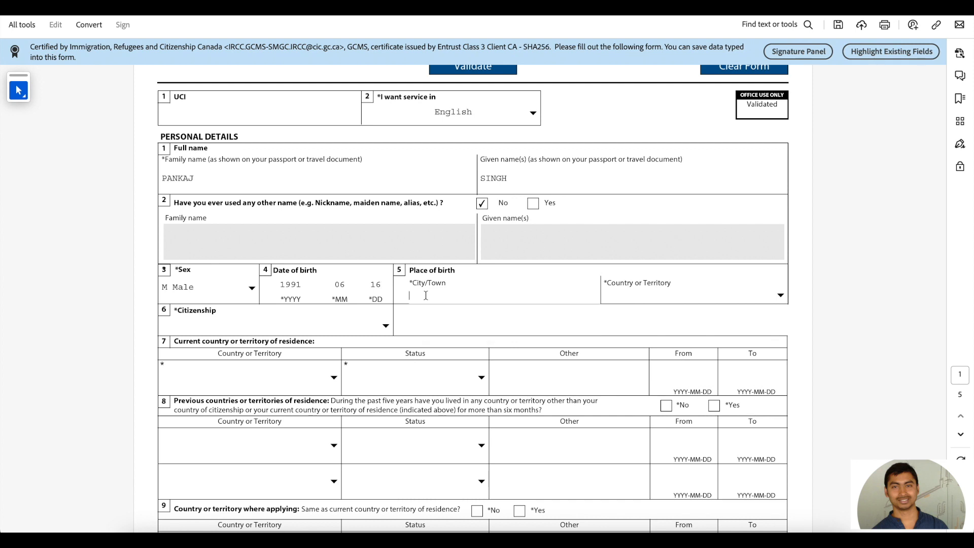
type("BANGALORE")
left_click(639, 295)
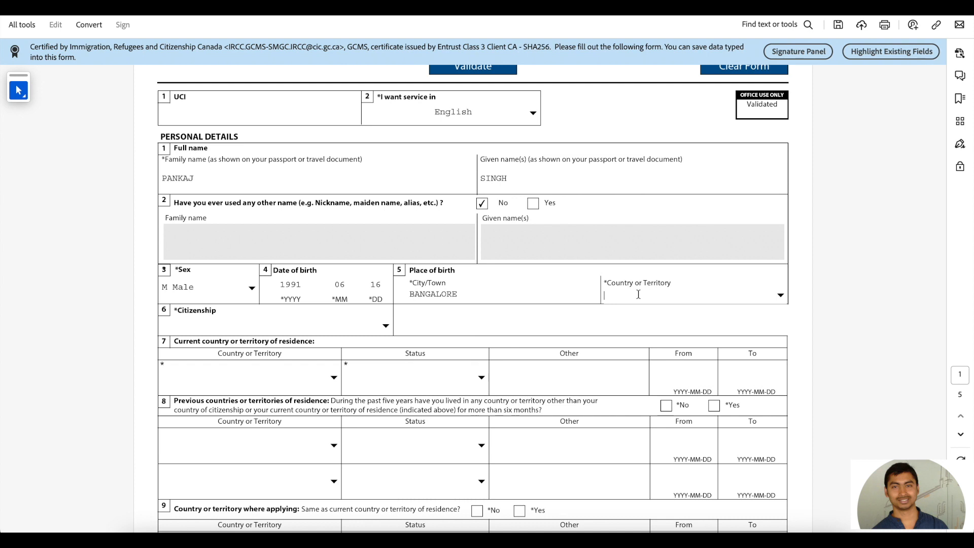
left_click(780, 296)
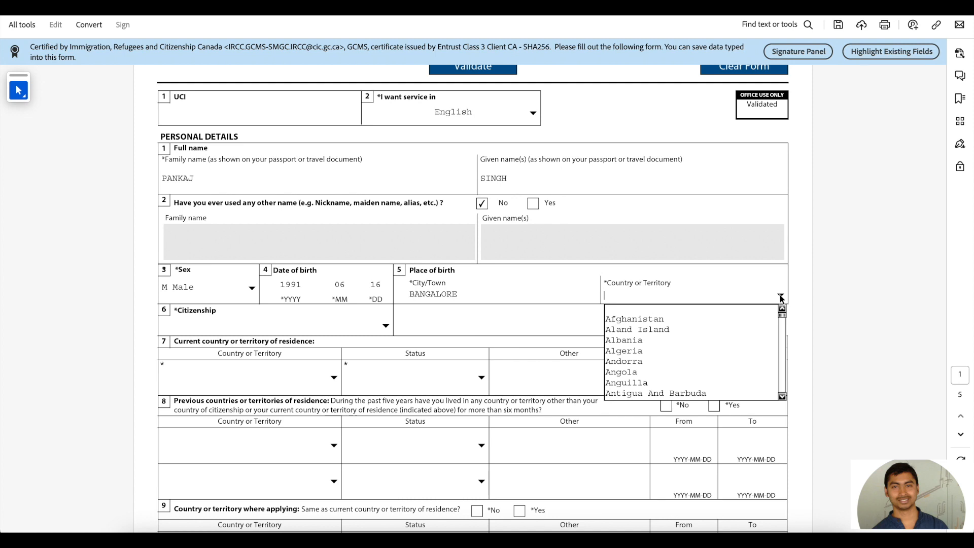
type("n")
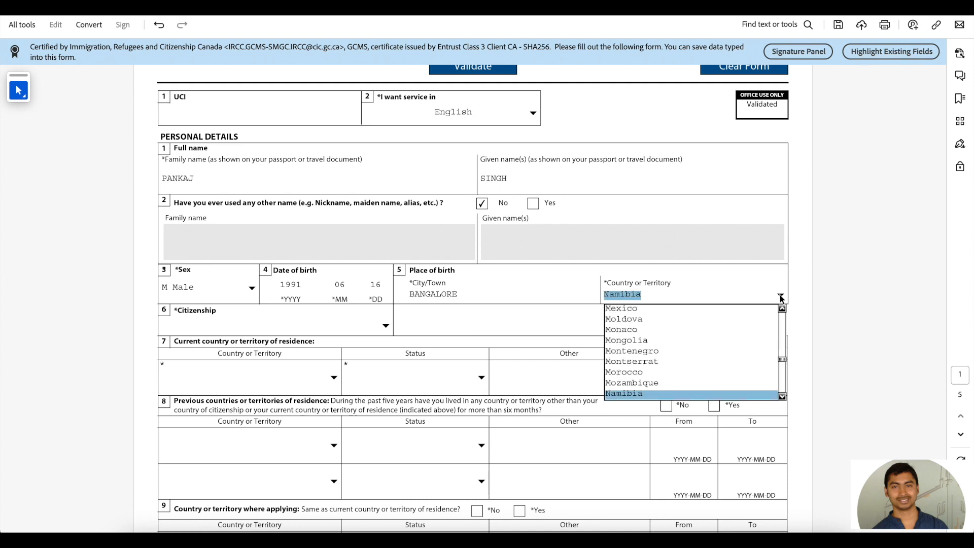
type("i")
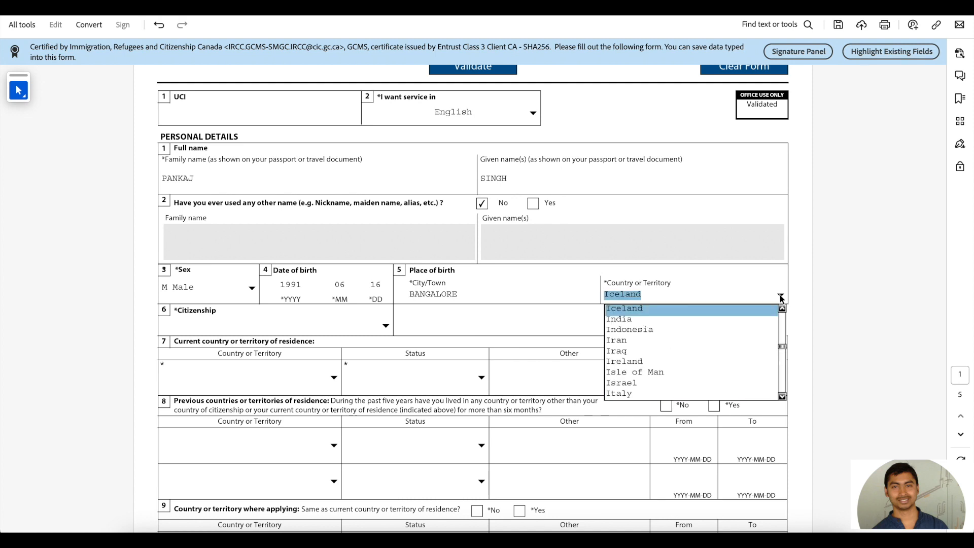
key("Down")
key("Return")
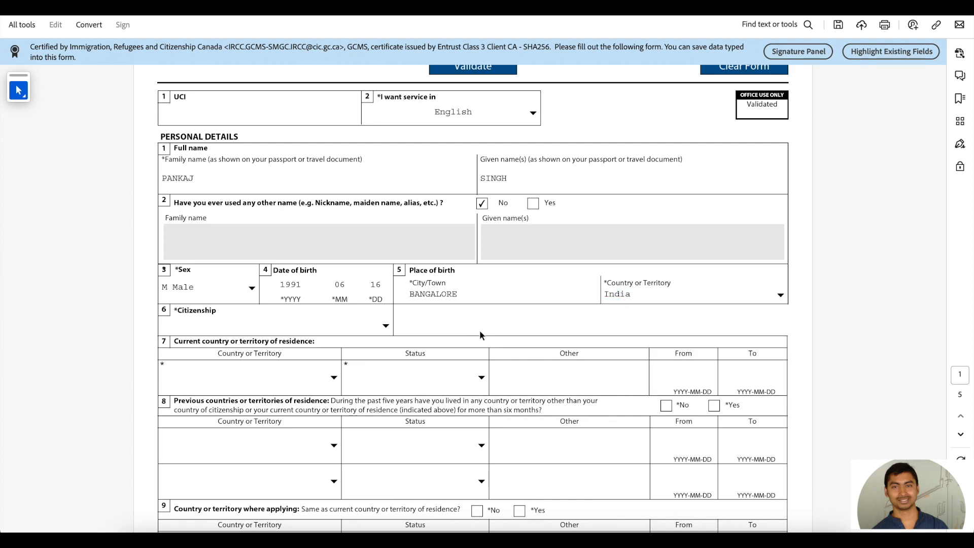
Step: Set citizenship to India
left_click(386, 326)
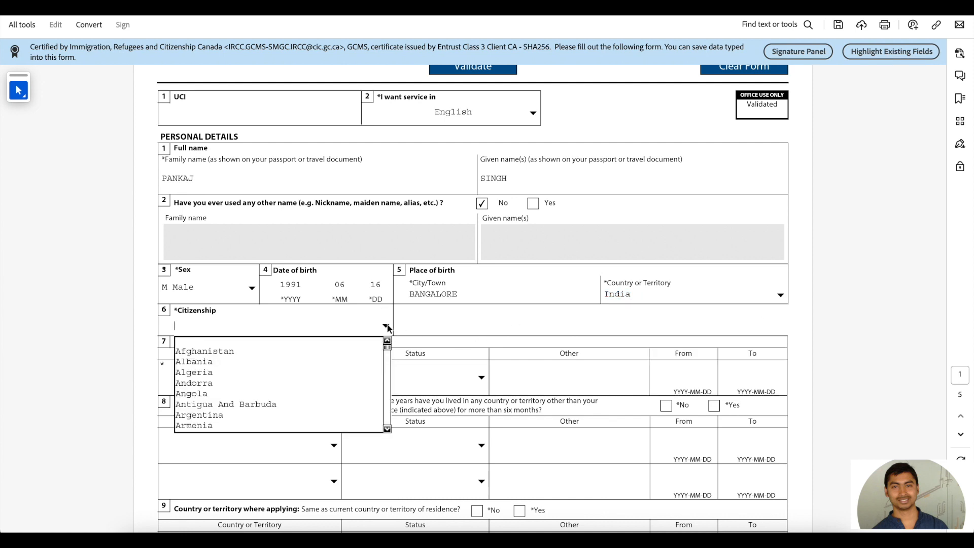
type("i")
key("Down")
key("Return")
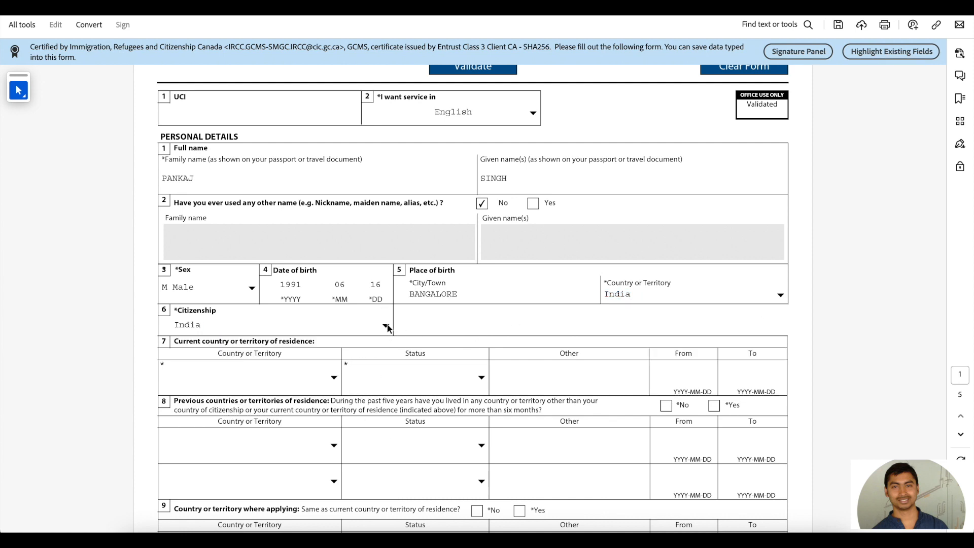
scroll(388, 328, "down", 1)
scroll(387, 328, "down", 3)
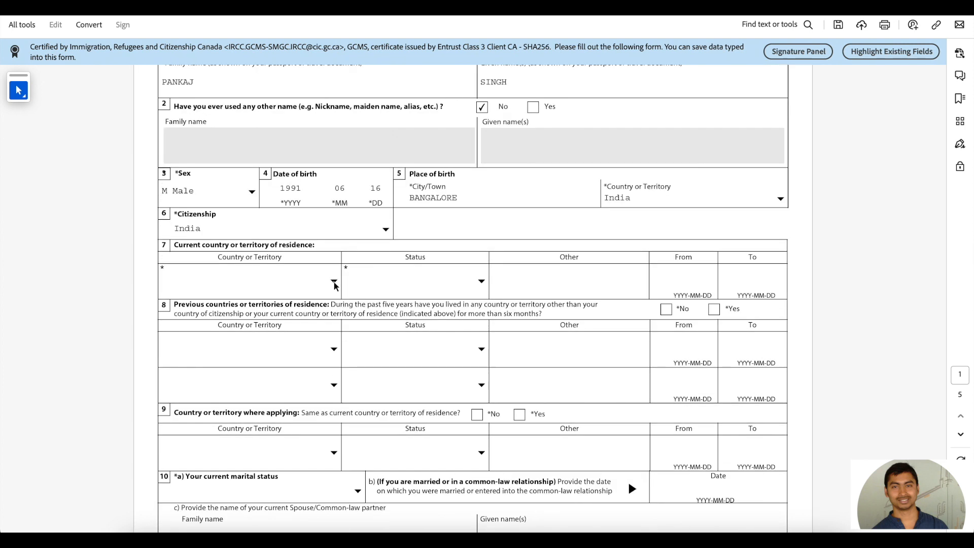
Step: Set the current country of residence to India
left_click(335, 282)
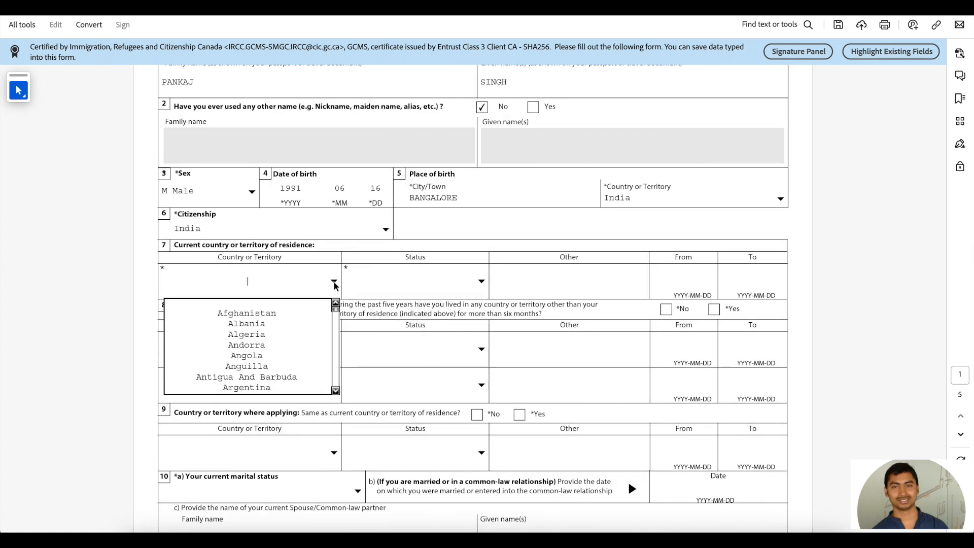
key("i")
key("n")
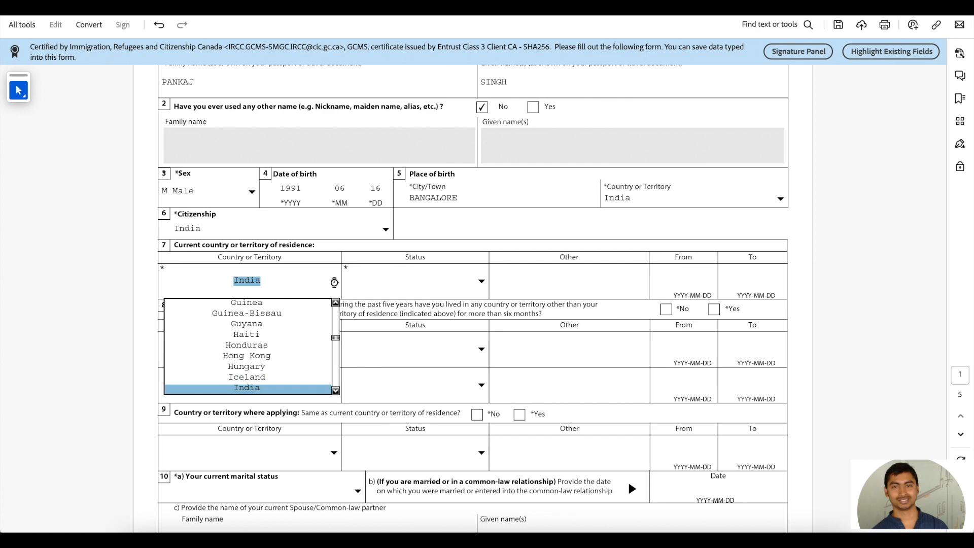
key("Return")
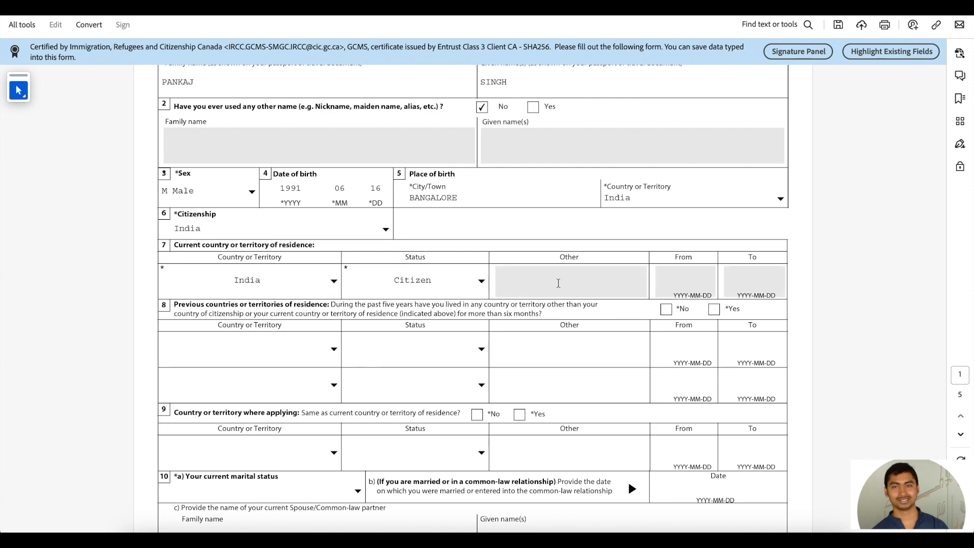
scroll(427, 313, "down", 1)
scroll(427, 313, "down", 1)
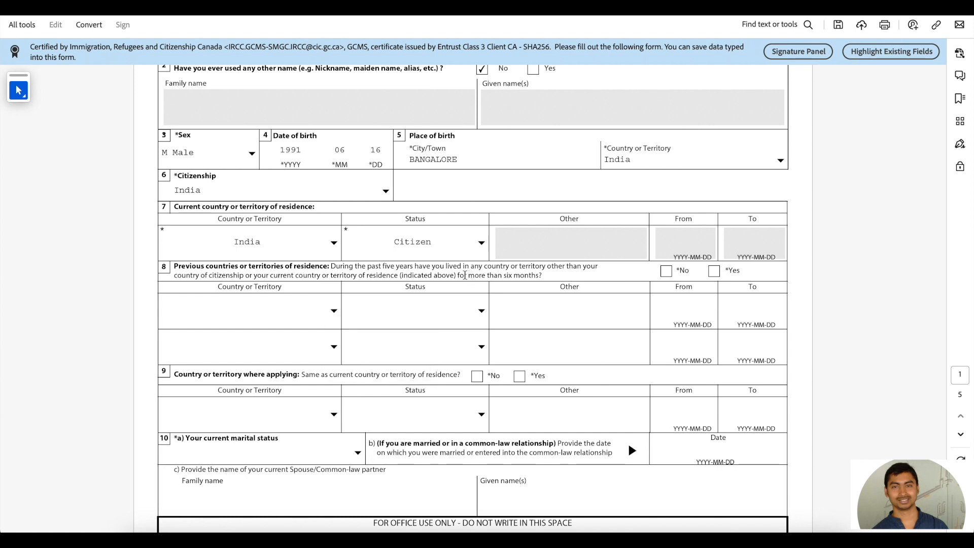
Step: Answer No to question 8 on previous residences and No to question 9
left_click(334, 311)
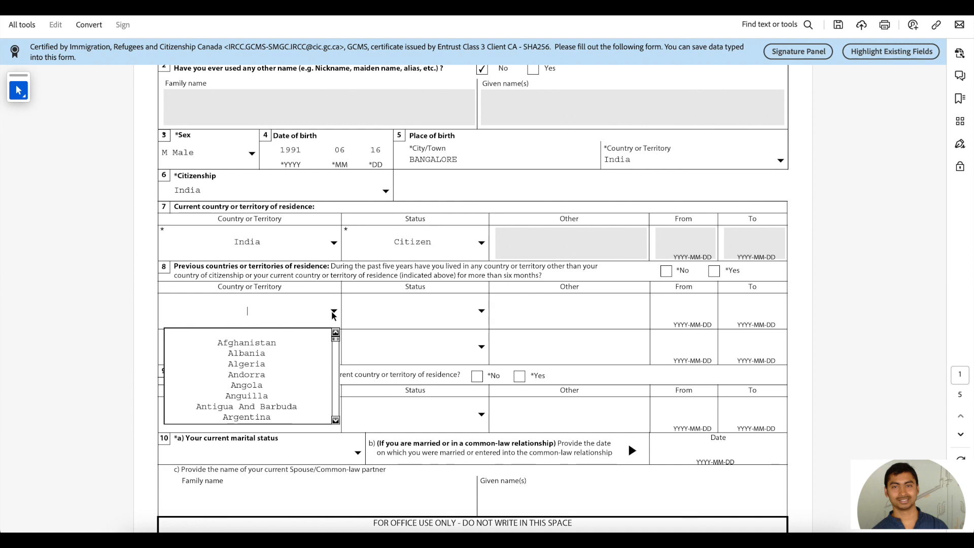
left_click(646, 276)
left_click(666, 272)
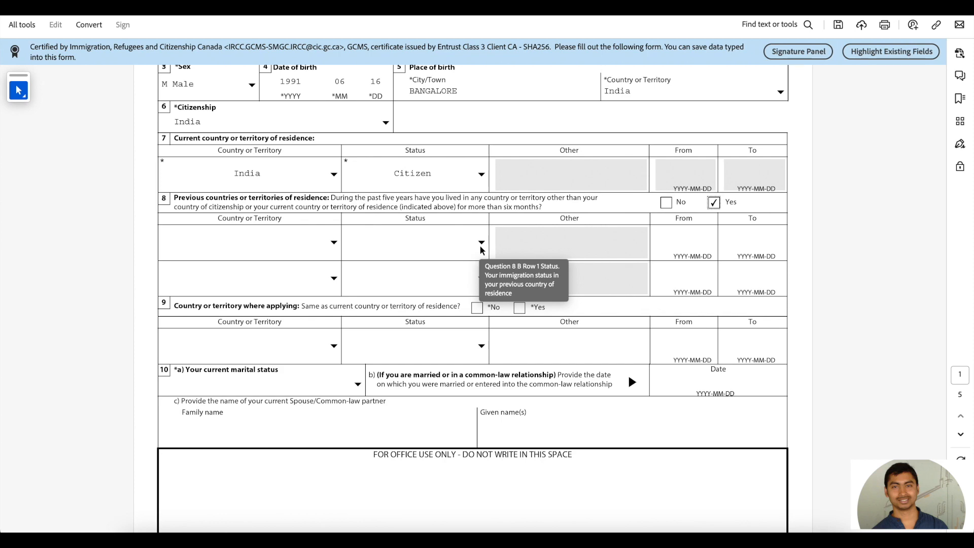
left_click(666, 203)
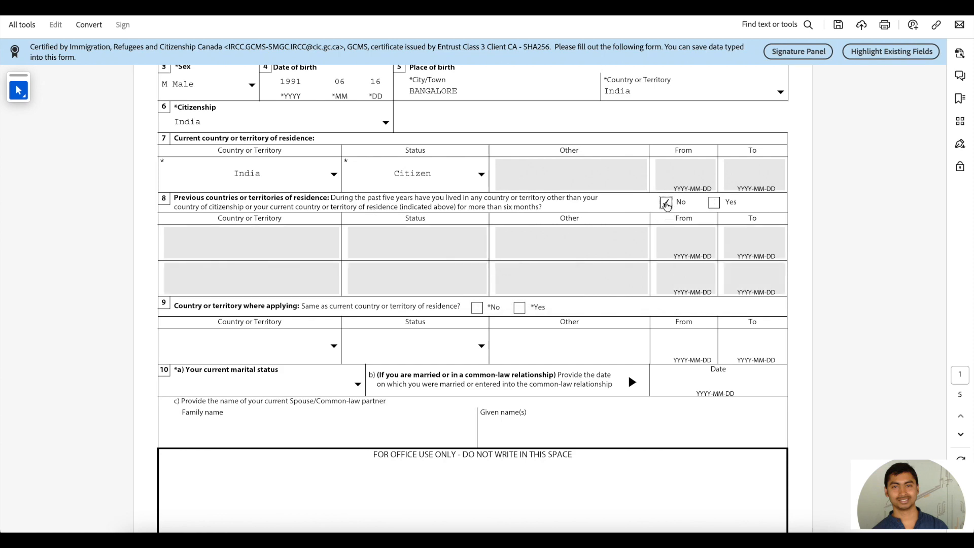
scroll(660, 208, "down", 1)
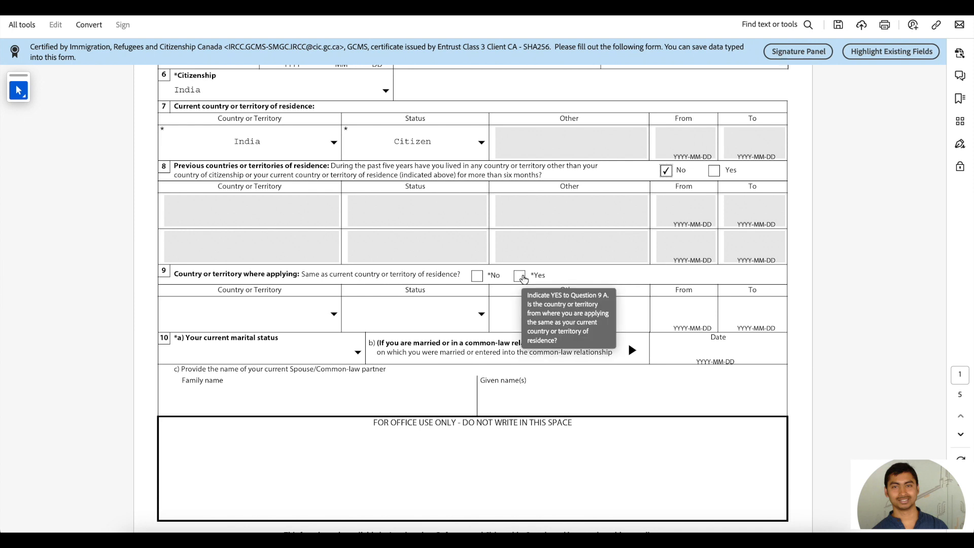
left_click(478, 277)
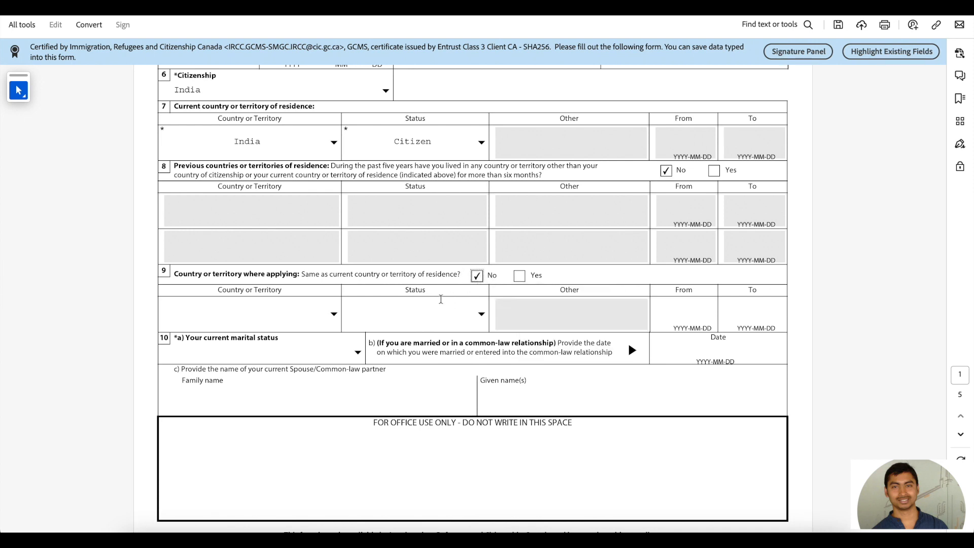
Step: Change question 9 to Yes and set marital status to Married
left_click(519, 275)
scroll(436, 284, "down", 1)
left_click(357, 293)
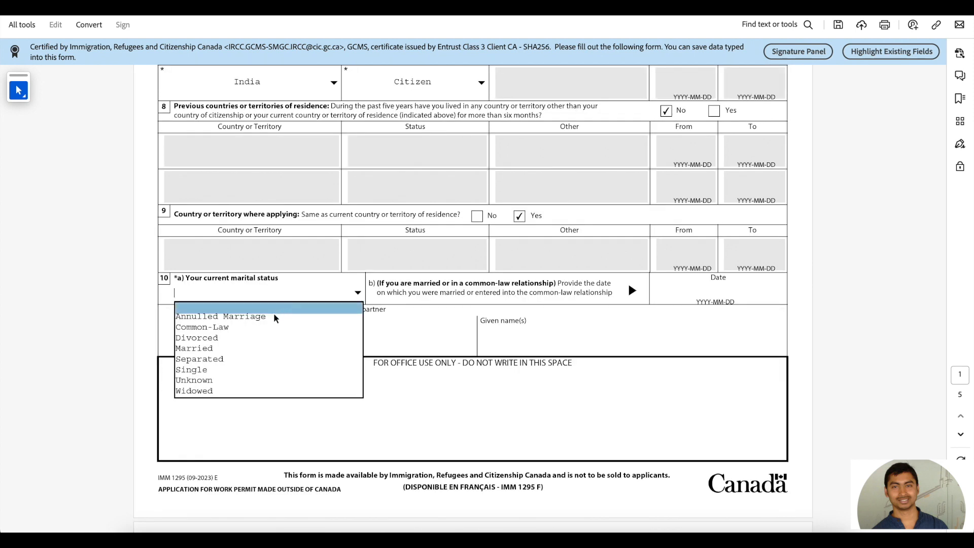
left_click(236, 351)
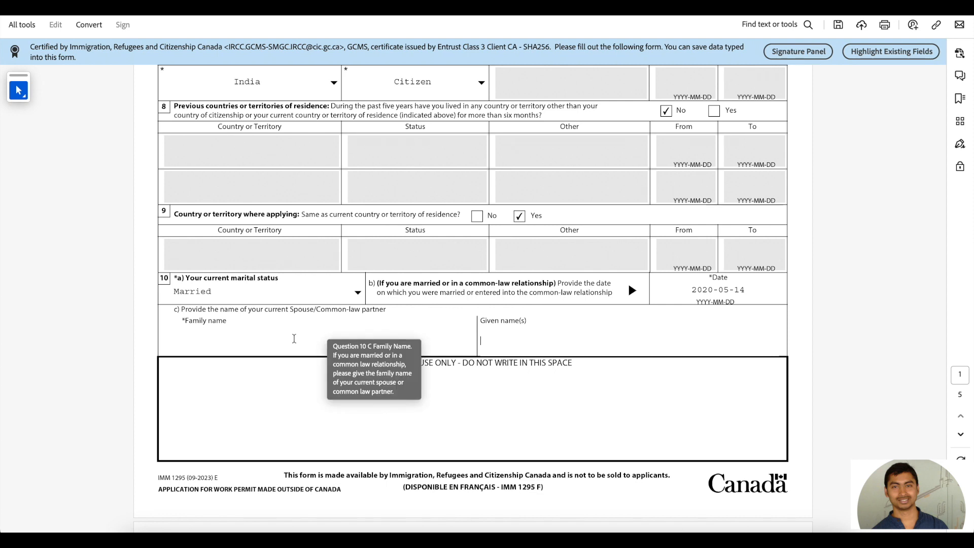
Step: Enter the spouse's family name and given name in capitals
left_click(294, 339)
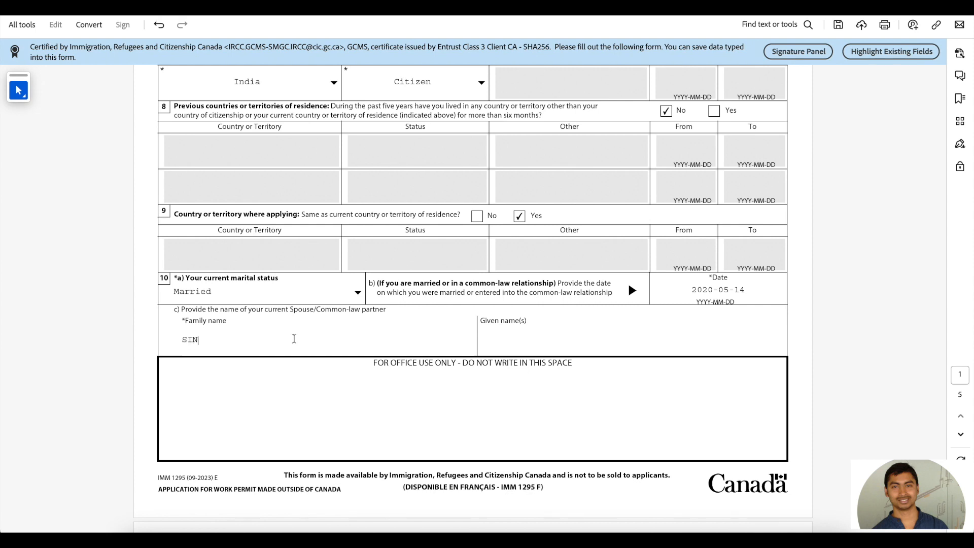
left_click(502, 336)
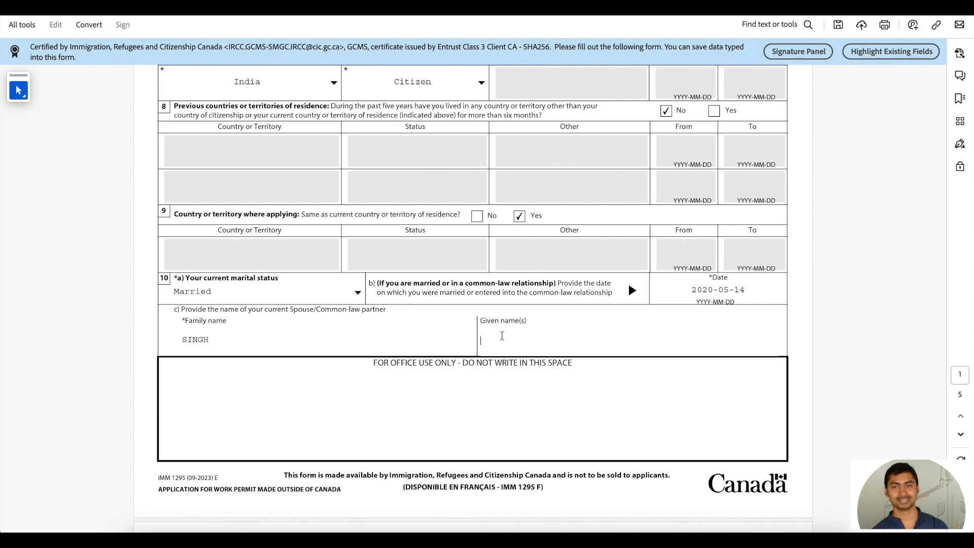
scroll(497, 337, "down", 7)
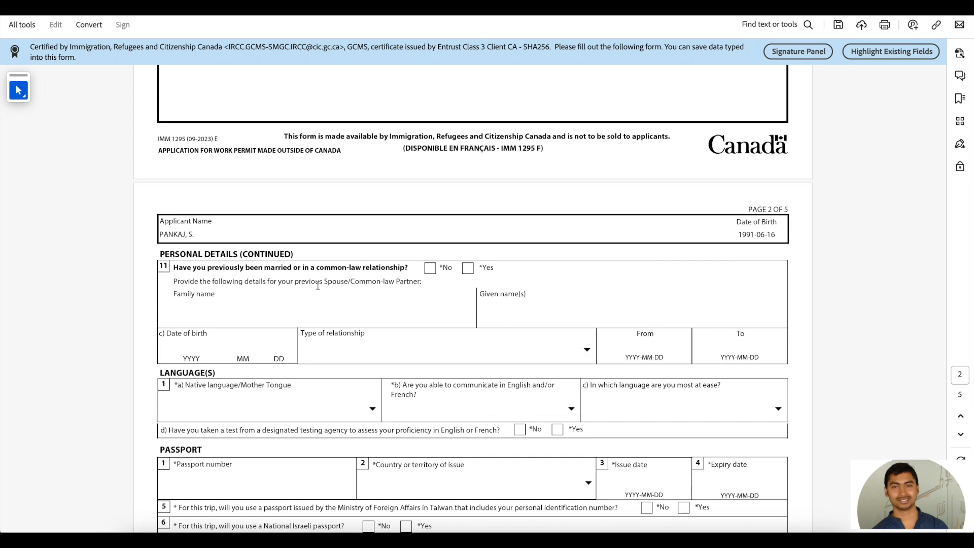
Step: Answer No to previous marriage and set native language to Hindu, Hindi, Caribbean
left_click(430, 267)
scroll(453, 243, "down", 3)
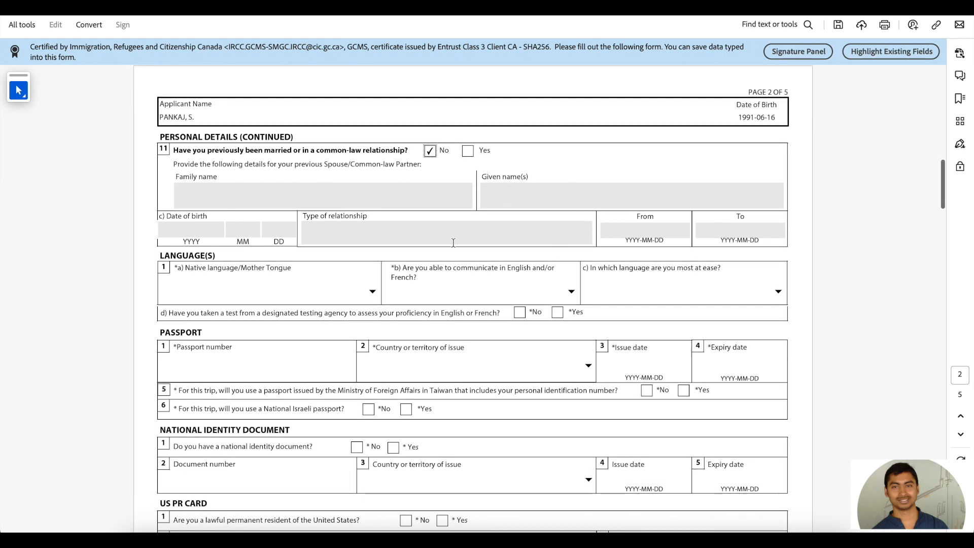
left_click(372, 292)
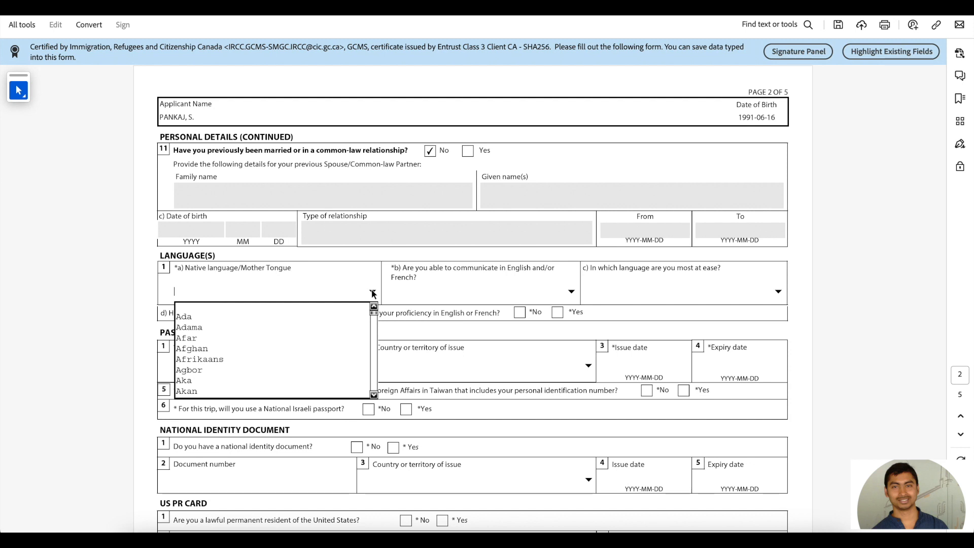
type("ibio")
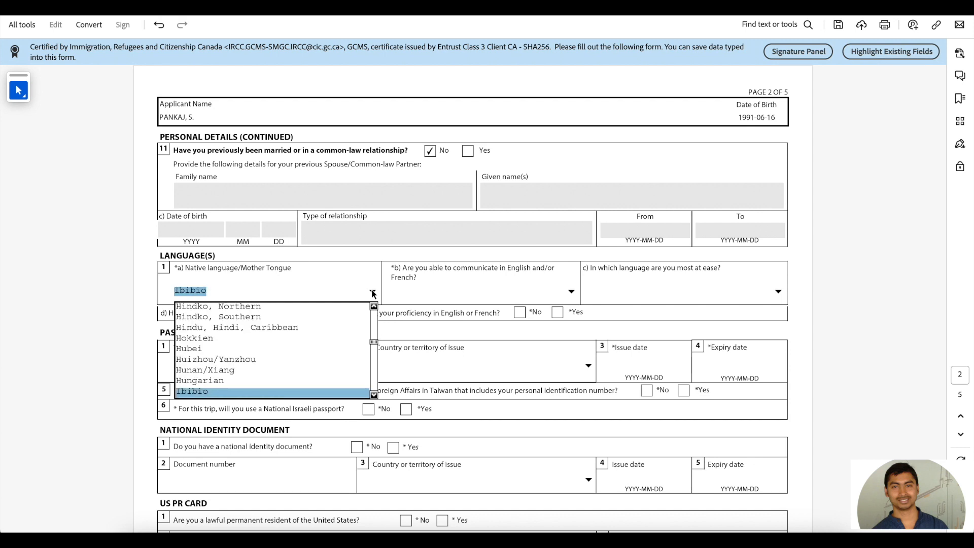
key("Up")
key("Up")
key("Up")
key("Up")
key("Up")
key("Up")
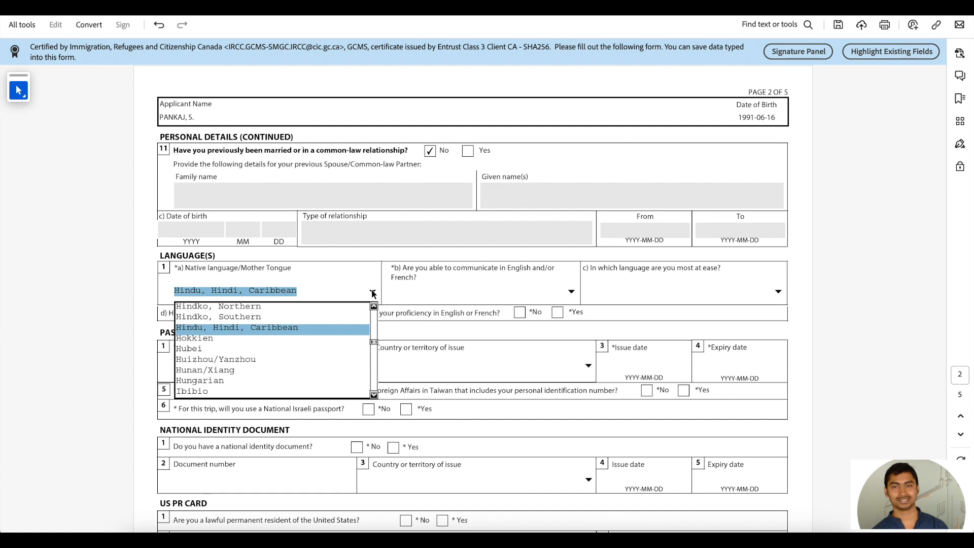
key("Return")
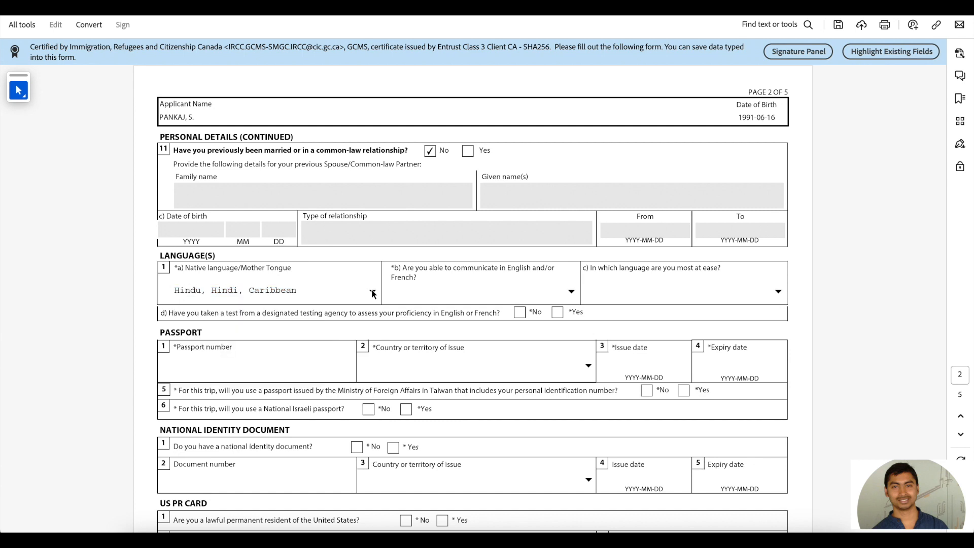
Step: Choose English for question 1b, answer No to the language test, and enter the passport number
left_click(572, 293)
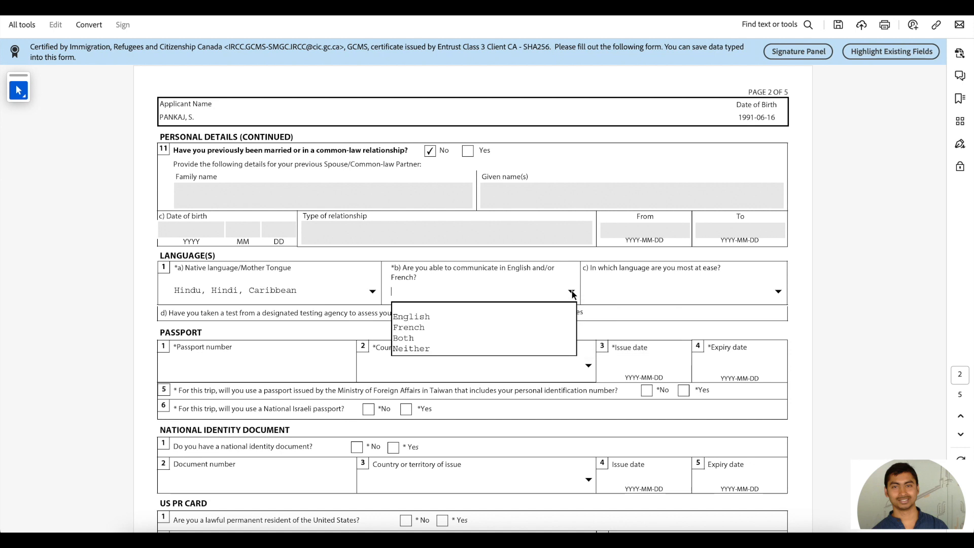
left_click(436, 317)
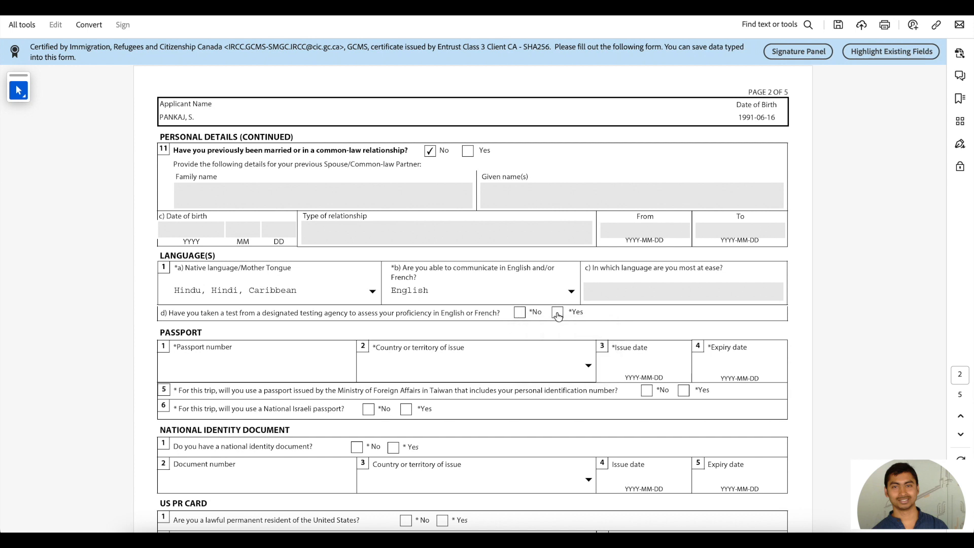
left_click(520, 313)
left_click(265, 365)
type("Z1234567")
Step: Set India as the passport's issuing country and start the issue date with 2022
left_click(392, 370)
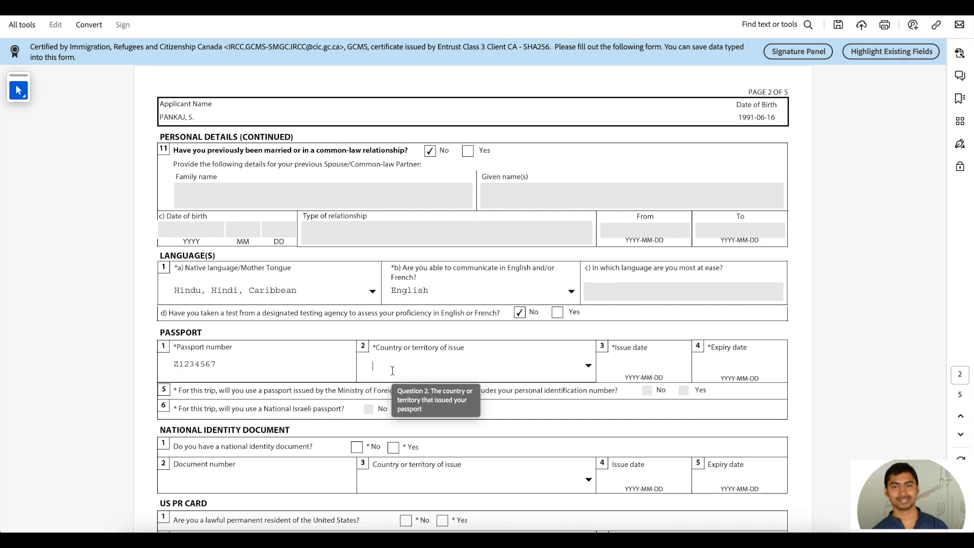
left_click(588, 366)
key("i")
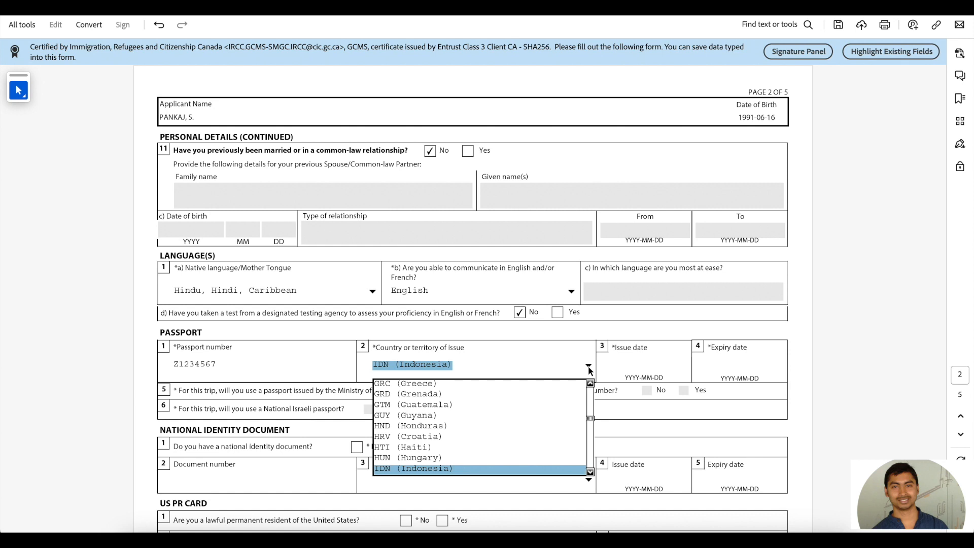
key("Down")
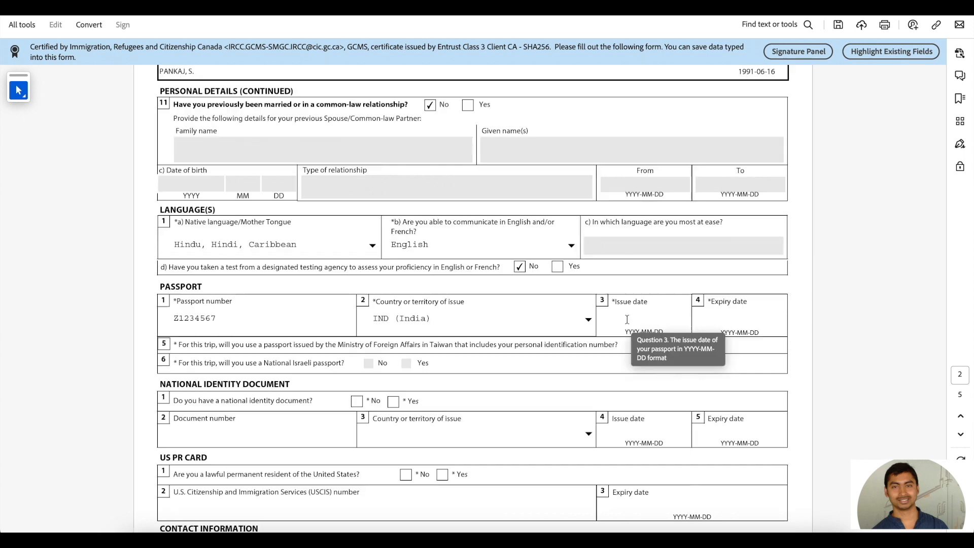
left_click(627, 319)
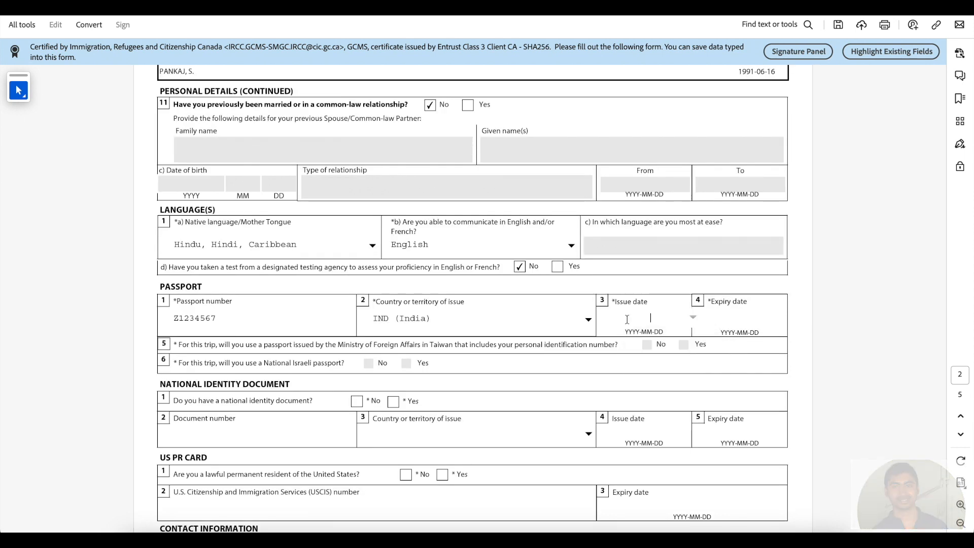
type("202")
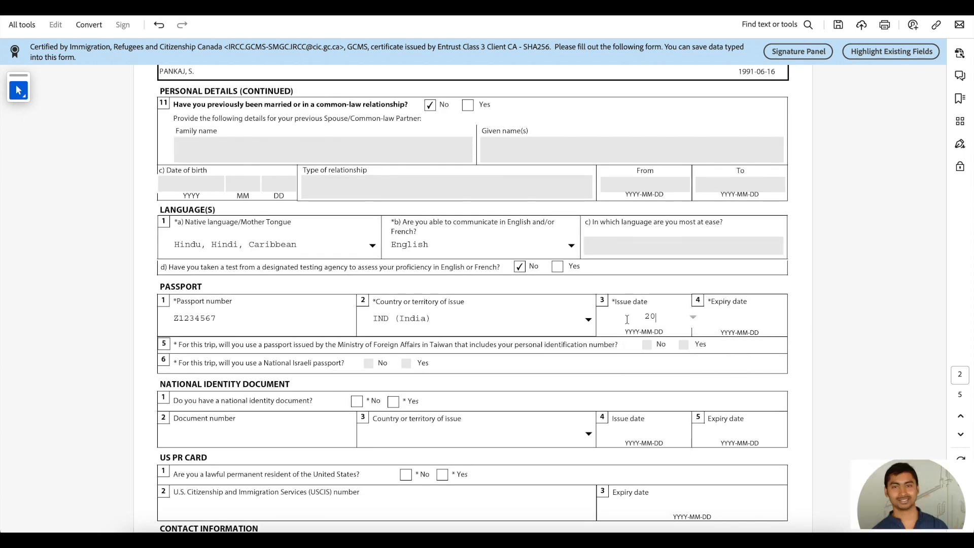
type("2")
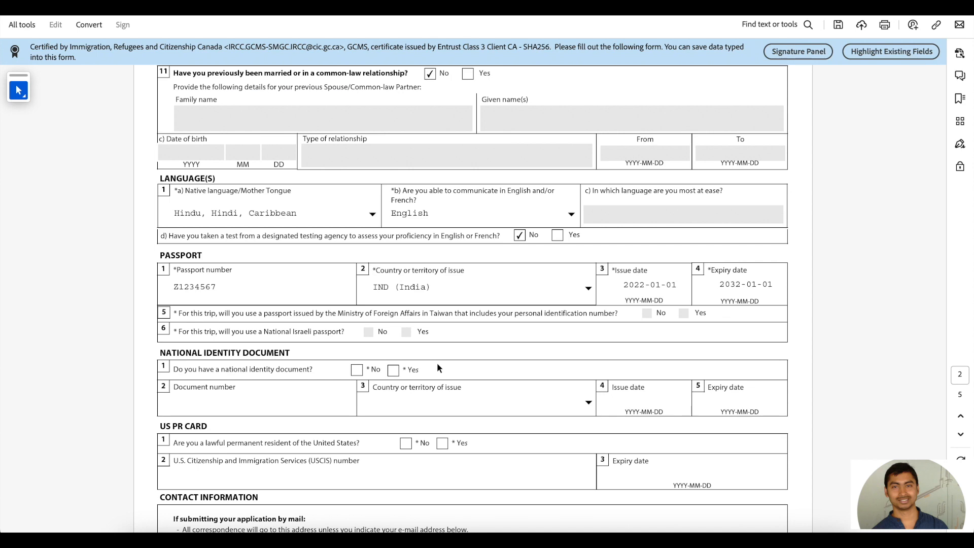
scroll(437, 364, "down", 2)
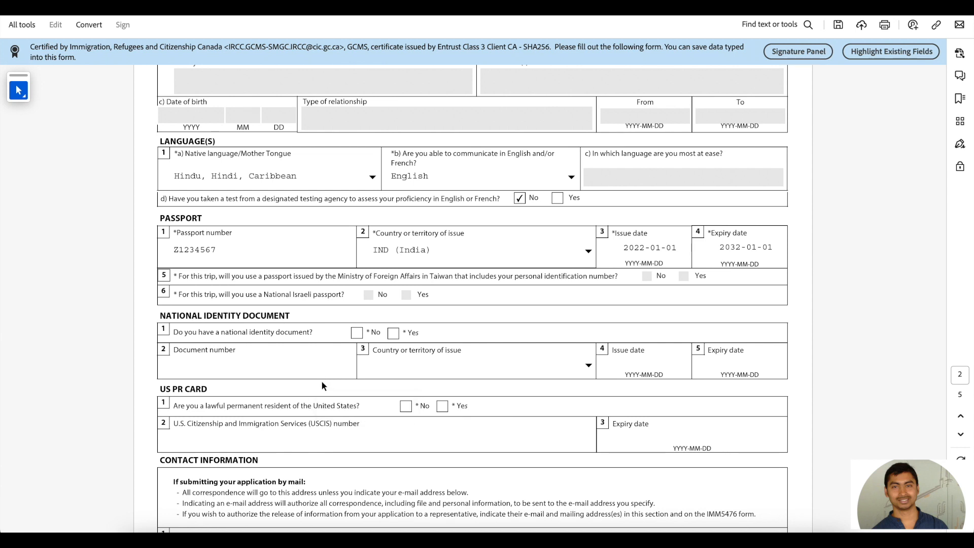
Step: Mark Yes for a national identity document, enter its number, and choose India as issuer
left_click(394, 334)
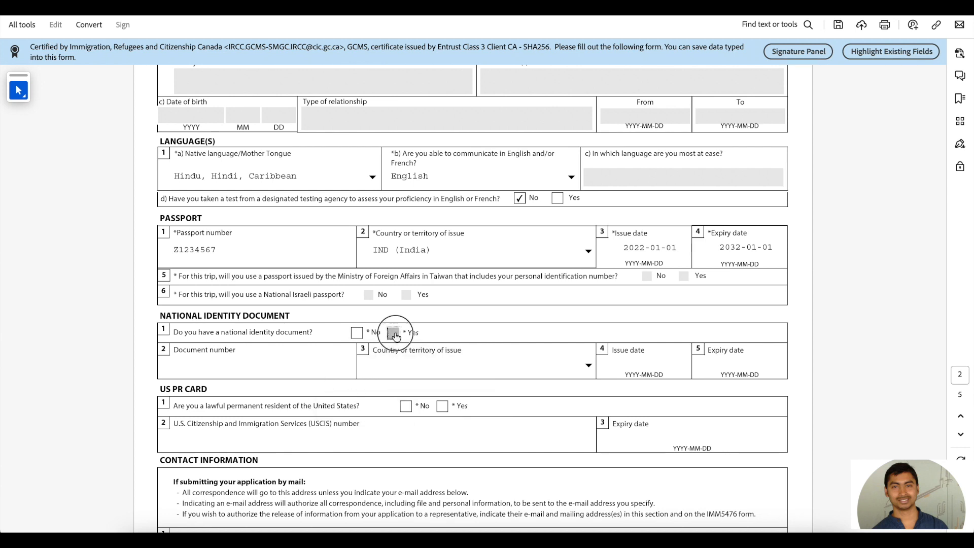
left_click(300, 365)
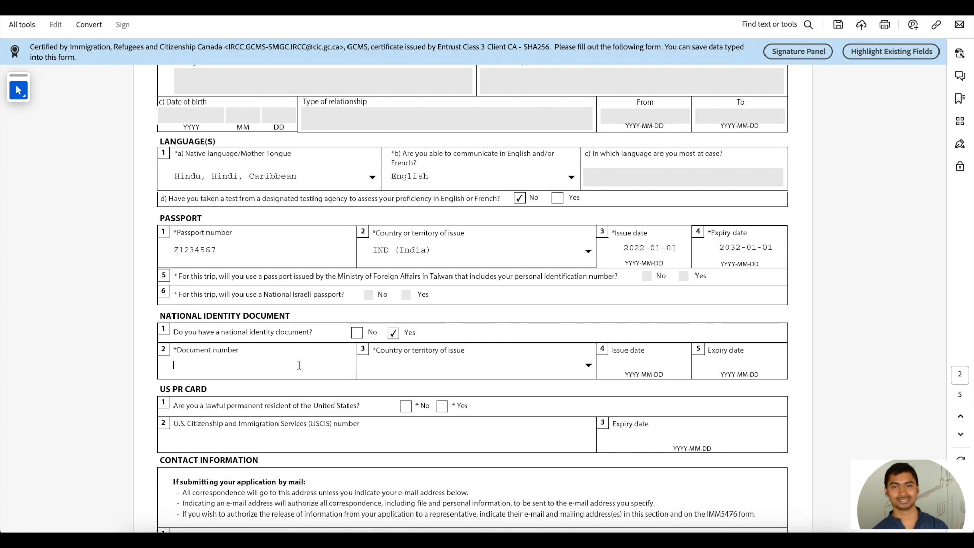
left_click(398, 365)
left_click(589, 365)
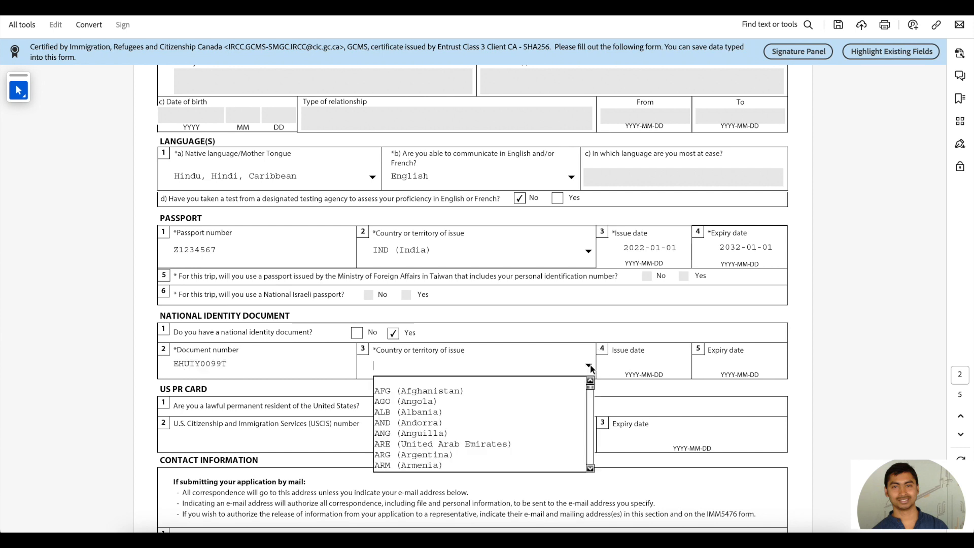
key("i")
key("i")
key("Return")
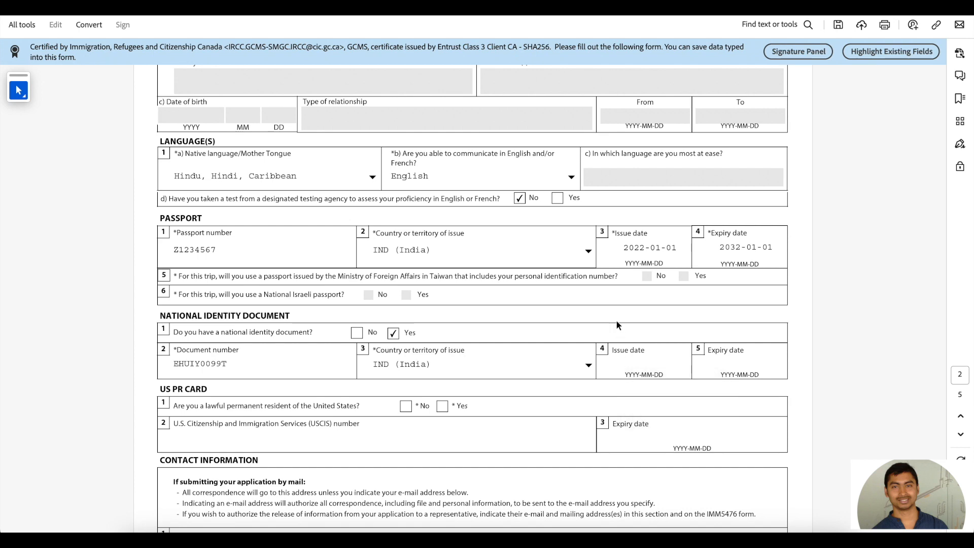
scroll(613, 328, "down", 3)
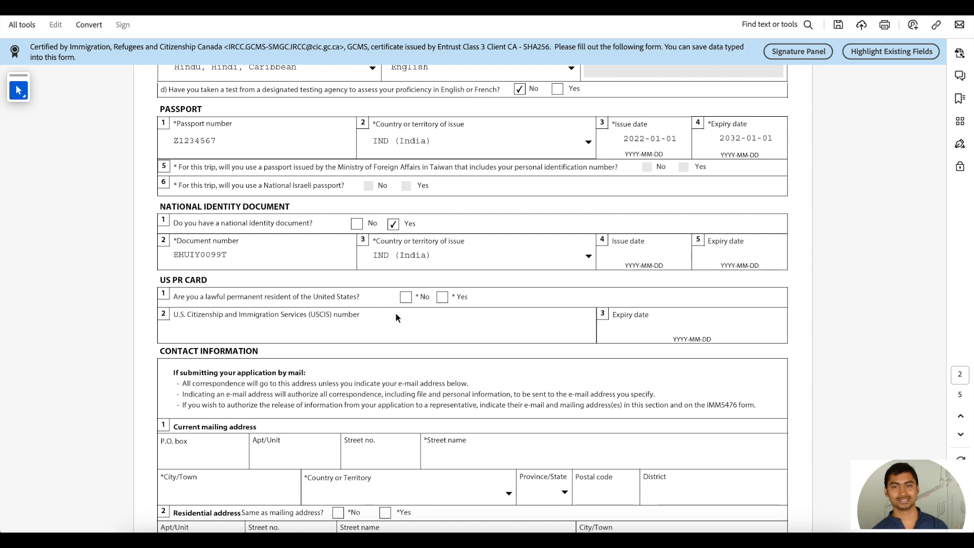
Step: Answer No to US permanent resident status, then highlight and clear the contact-information note
left_click(406, 297)
scroll(401, 299, "down", 5)
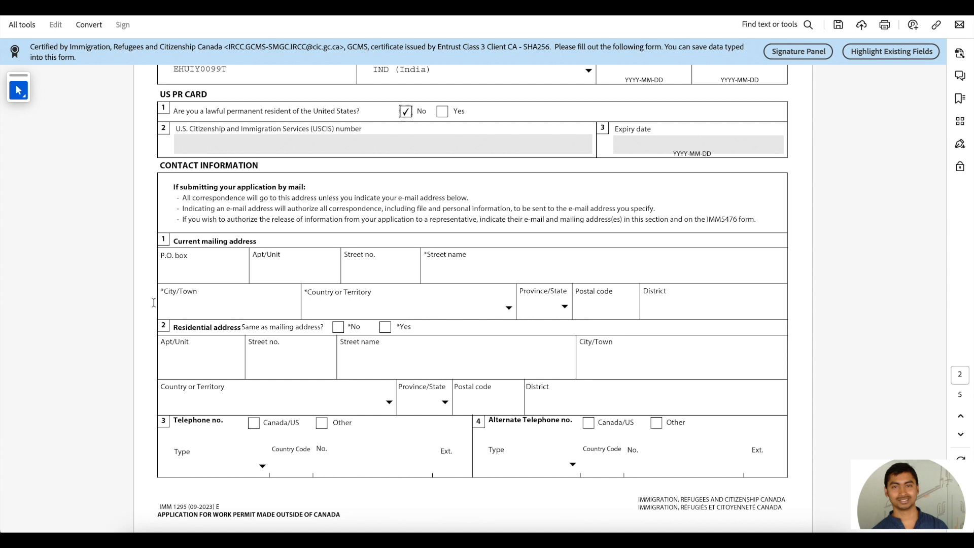
left_click_drag(184, 198, 467, 198)
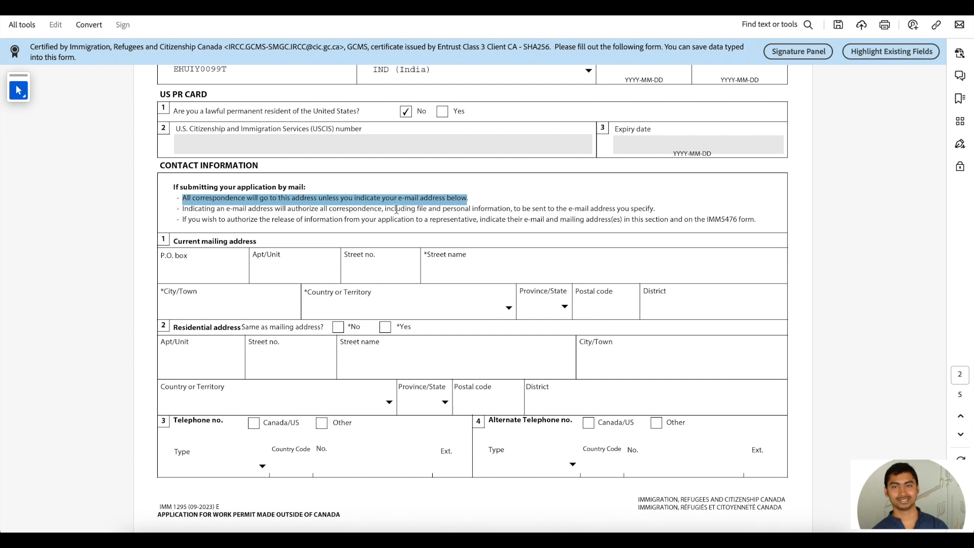
left_click(311, 216)
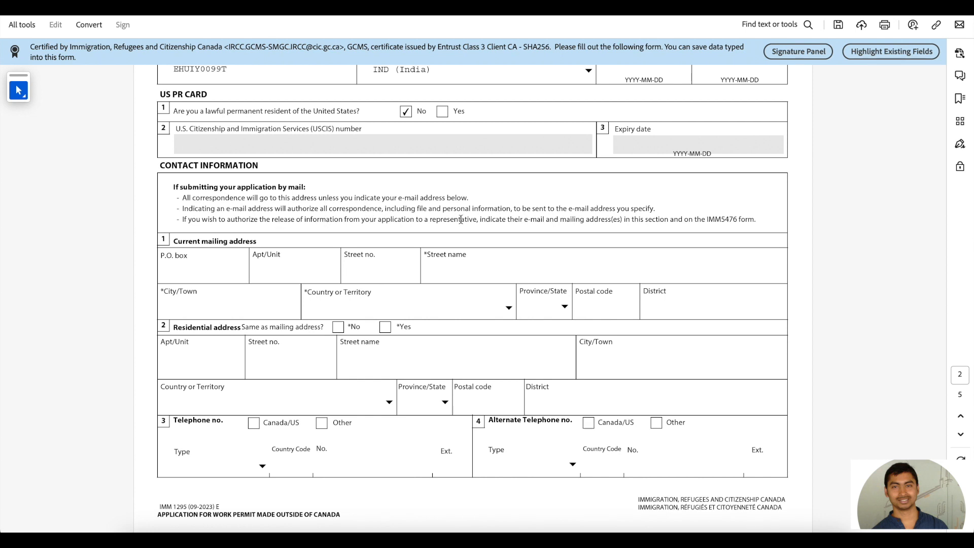
Step: Enter the mailing address street name and city
left_click(209, 269)
left_click(437, 269)
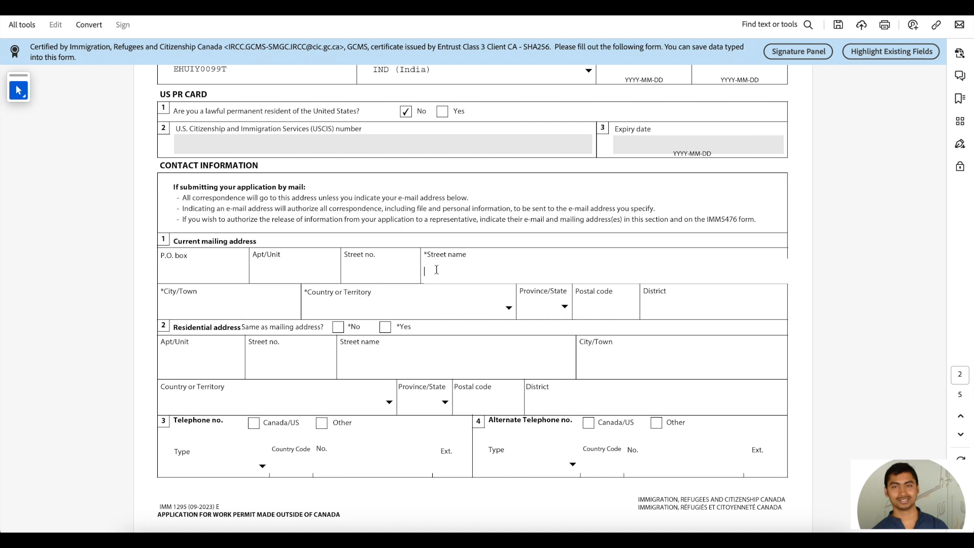
type("ABC")
left_click(231, 304)
type("BANG")
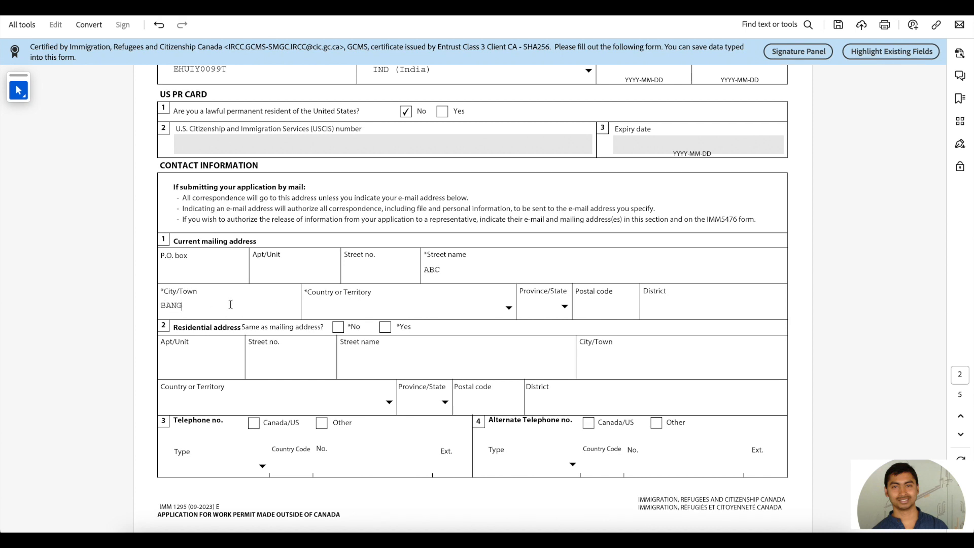
type("ALORE")
Step: Set India as the mailing country and answer Yes to the residential address matching it
left_click(346, 304)
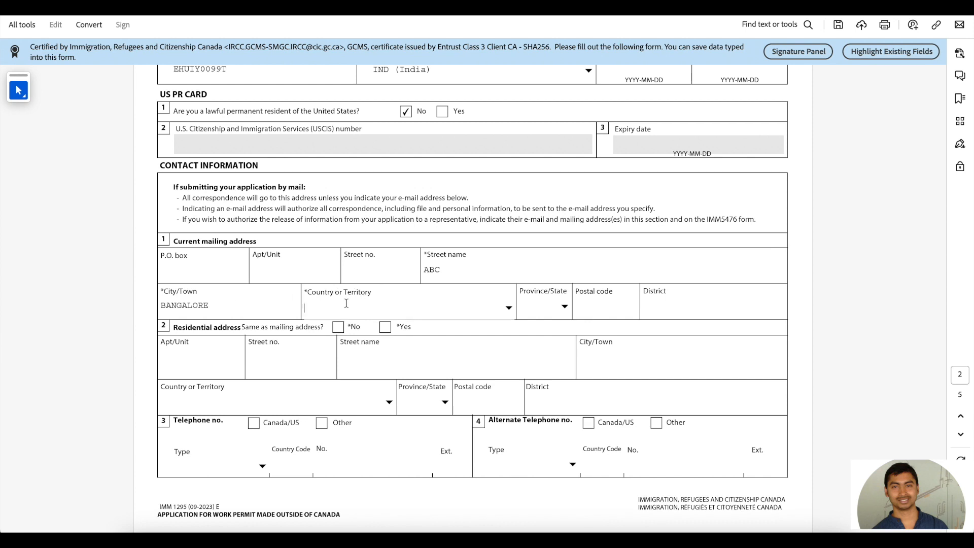
left_click(513, 307)
key("n")
type("india")
key("Return")
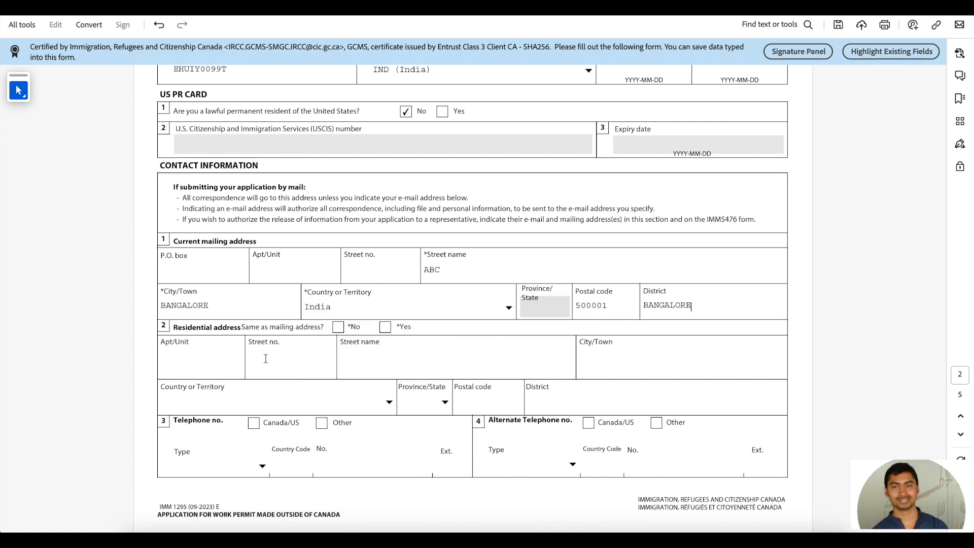
scroll(305, 345, "down", 1)
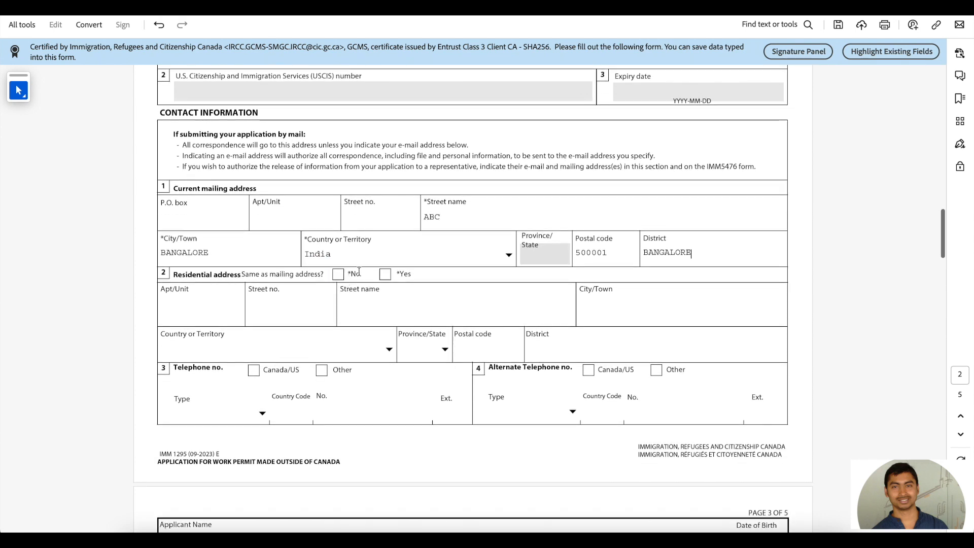
left_click(387, 279)
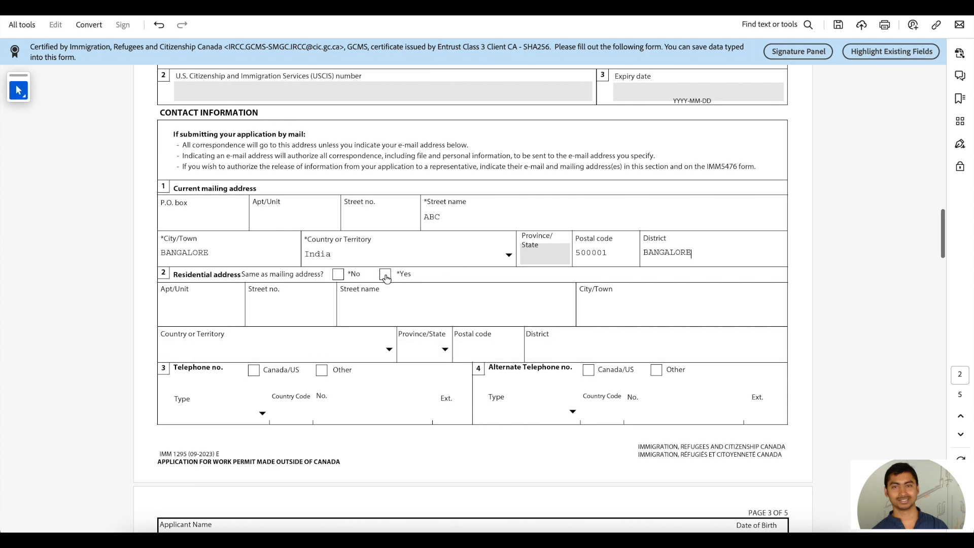
Step: Confirm the residential address matches the mailing address, and mark the telephone as Other with type Cellular
left_click(386, 278)
scroll(385, 278, "down", 3)
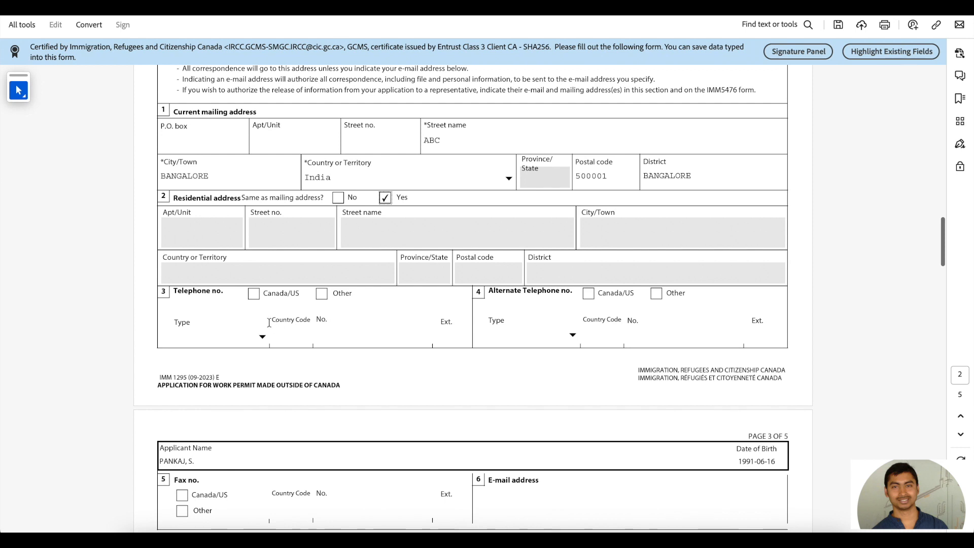
left_click(322, 295)
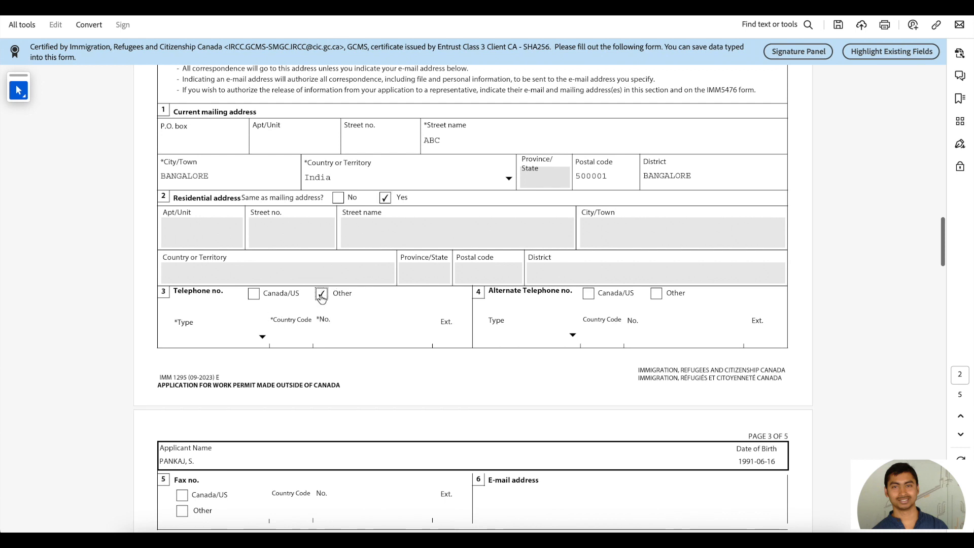
left_click(262, 337)
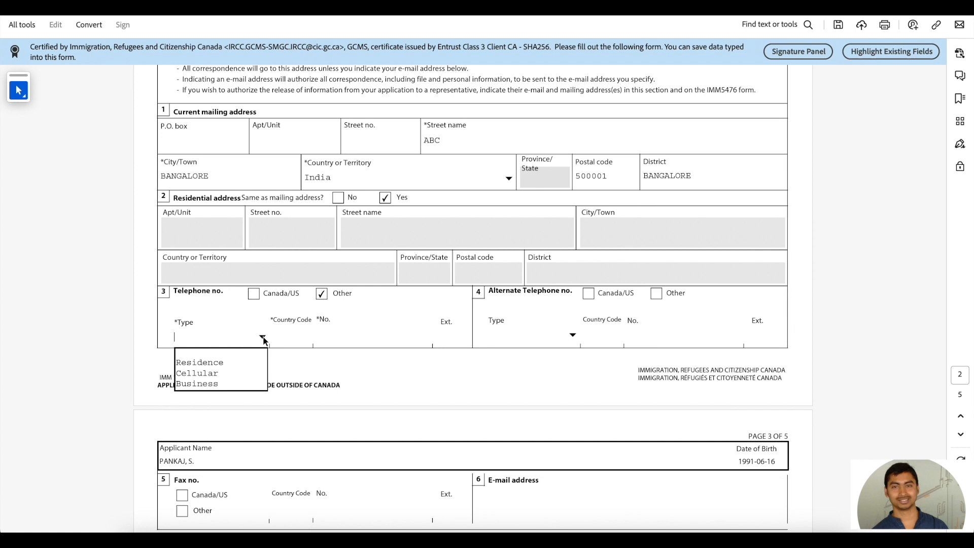
left_click(215, 374)
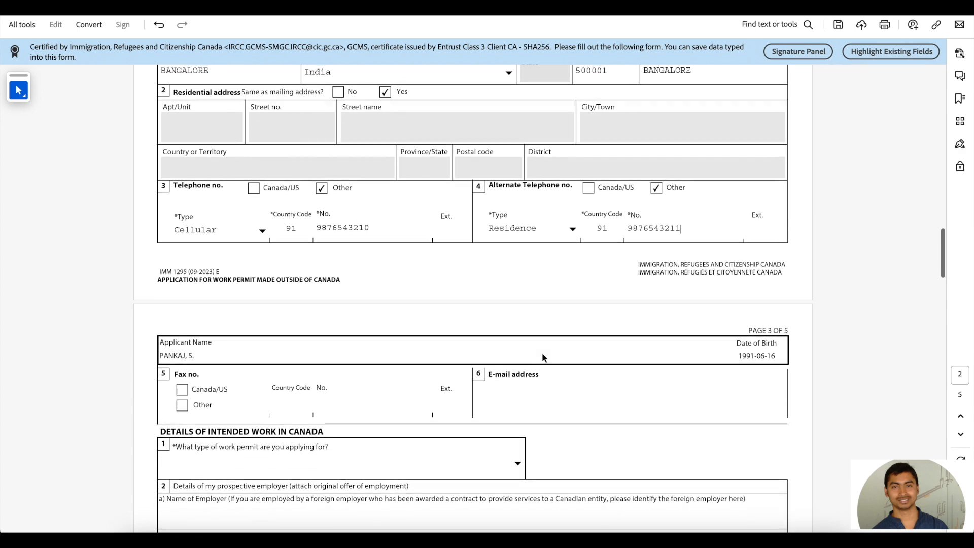
scroll(542, 357, "down", 5)
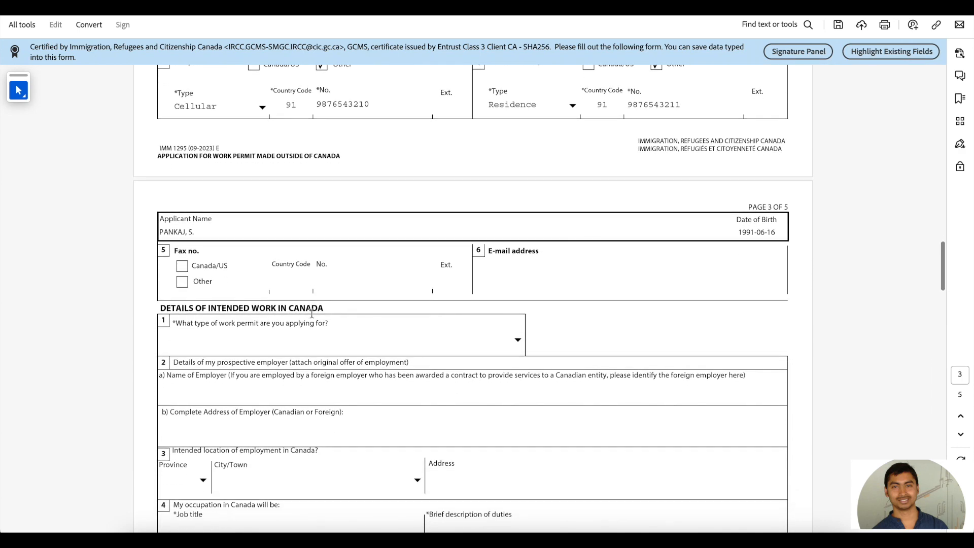
scroll(433, 267, "down", 1)
Step: Enter the applicant's e-mail address in the section 6 E-mail address field
left_click(492, 264)
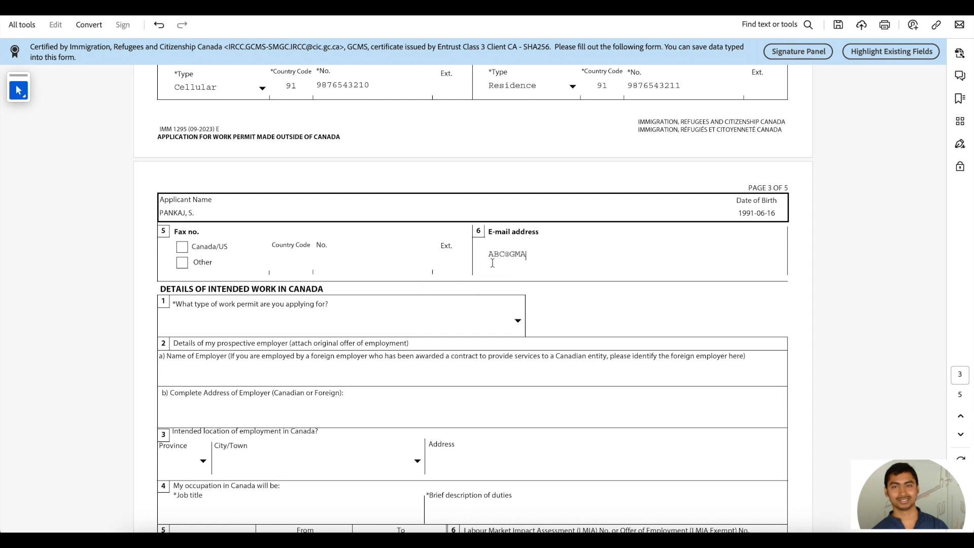
scroll(492, 263, "down", 3)
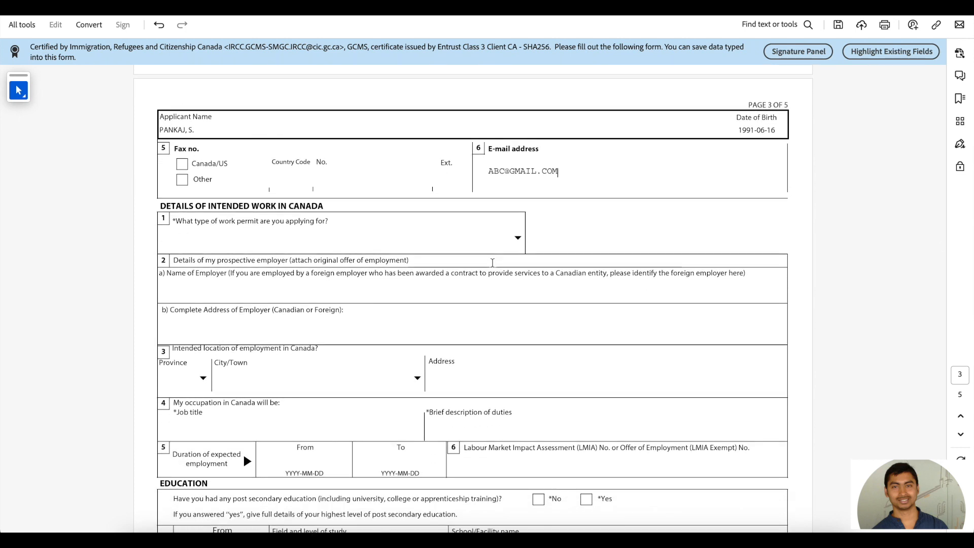
Step: Choose Labour Market Impact Assessment Stream as the work-permit type under question 1
left_click(518, 239)
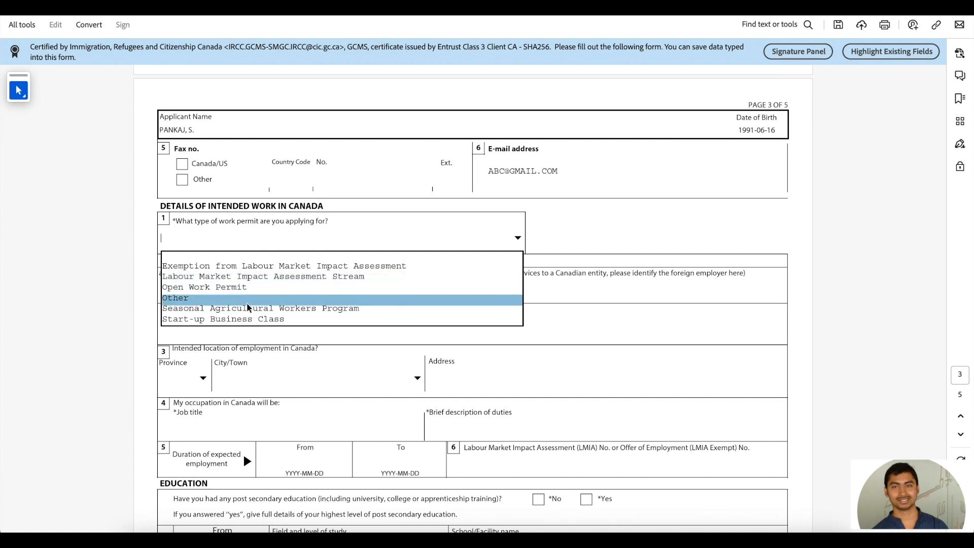
left_click(260, 277)
scroll(260, 277, "down", 1)
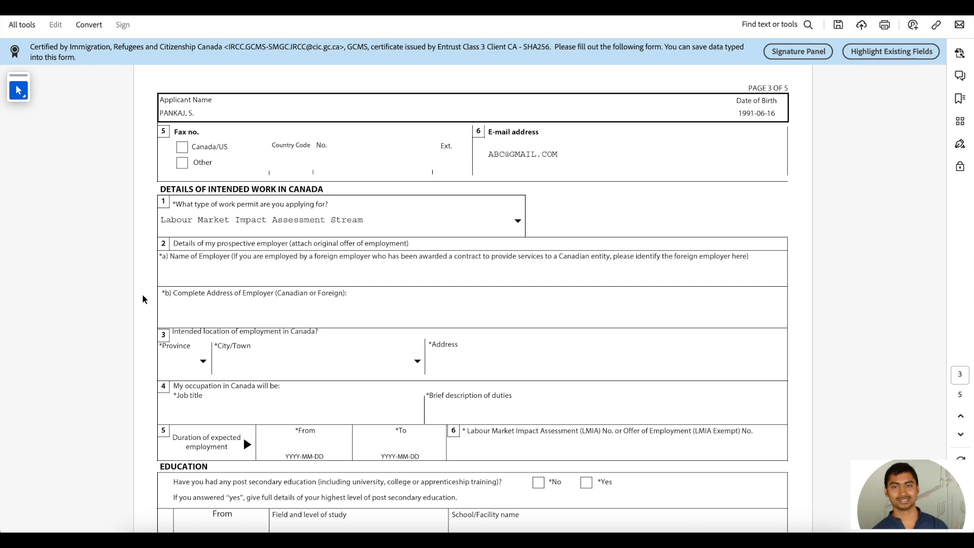
left_click(185, 274)
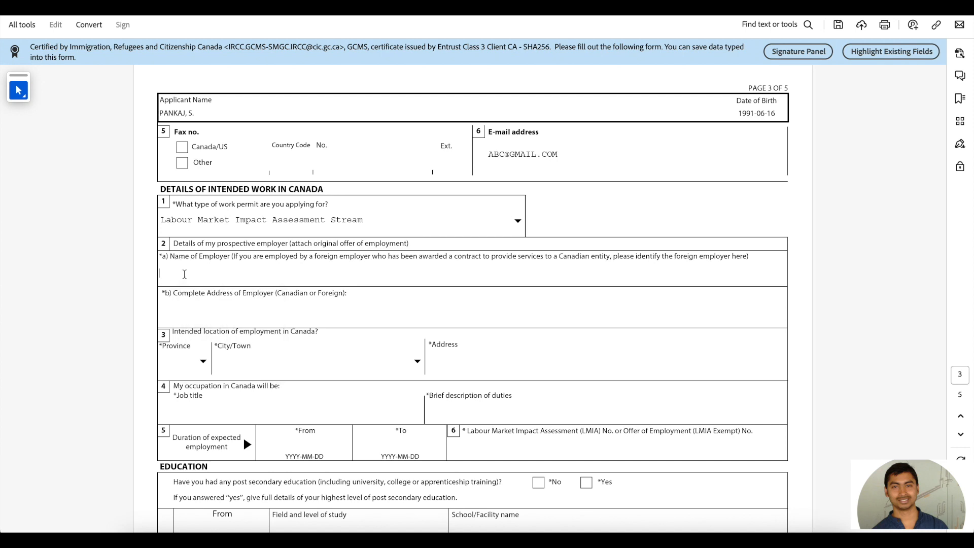
Step: Enter ABC COMPANY as the employer name in 2a and the employer's complete address in 2b
type("ABC COMPANY")
scroll(191, 292, "down", 1)
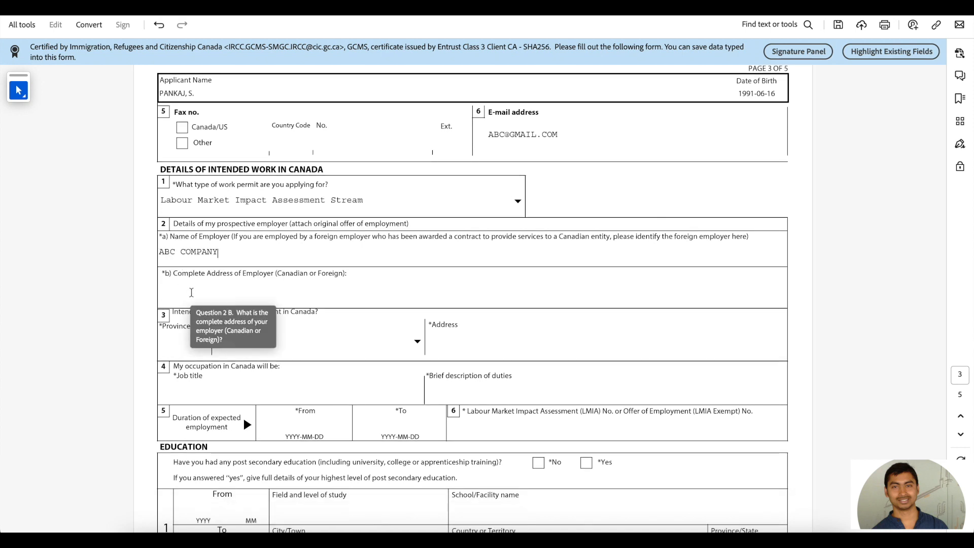
left_click(191, 292)
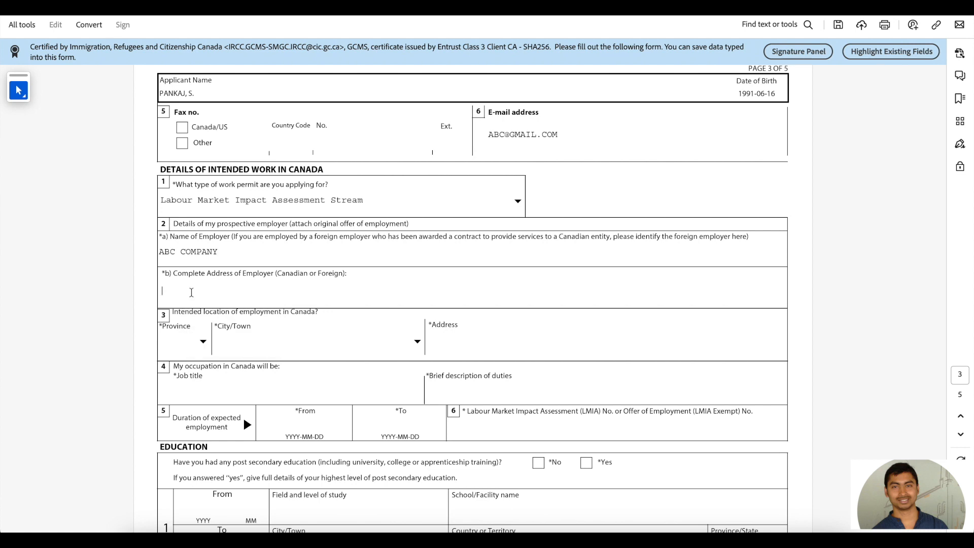
type("123,")
type("STREET A, ONTARIO, CANADA")
scroll(145, 314, "down", 1)
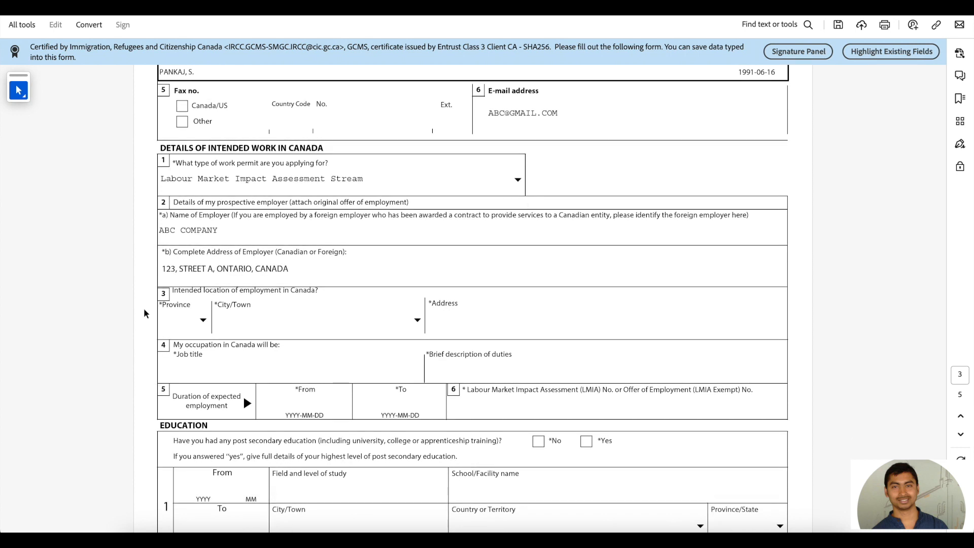
Step: Set question 3's province of employment to ON and city/town to Toronto
left_click_drag(173, 290, 311, 290)
left_click(188, 290)
left_click_drag(176, 290, 224, 288)
left_click(213, 289)
double_click(187, 290)
left_click(188, 290)
left_click(204, 320)
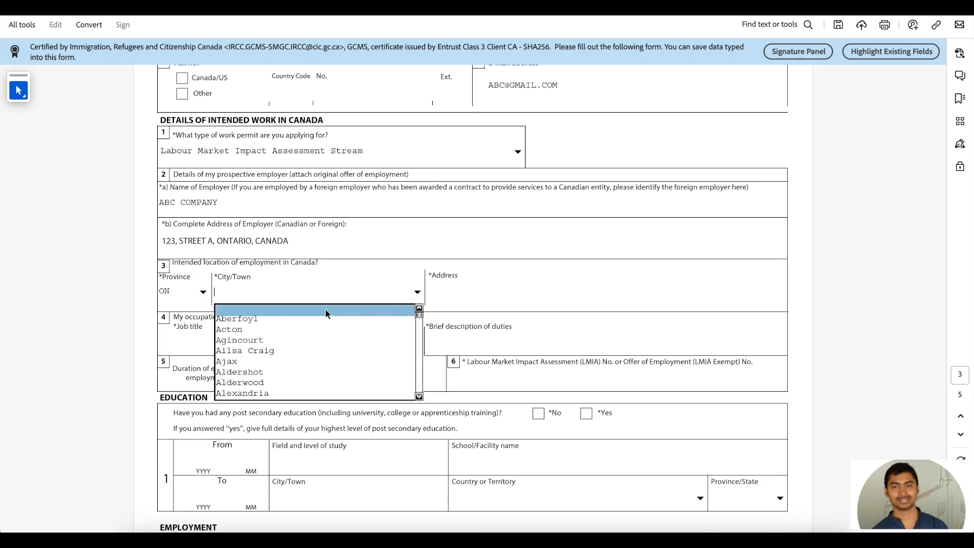
key("t")
key("t")
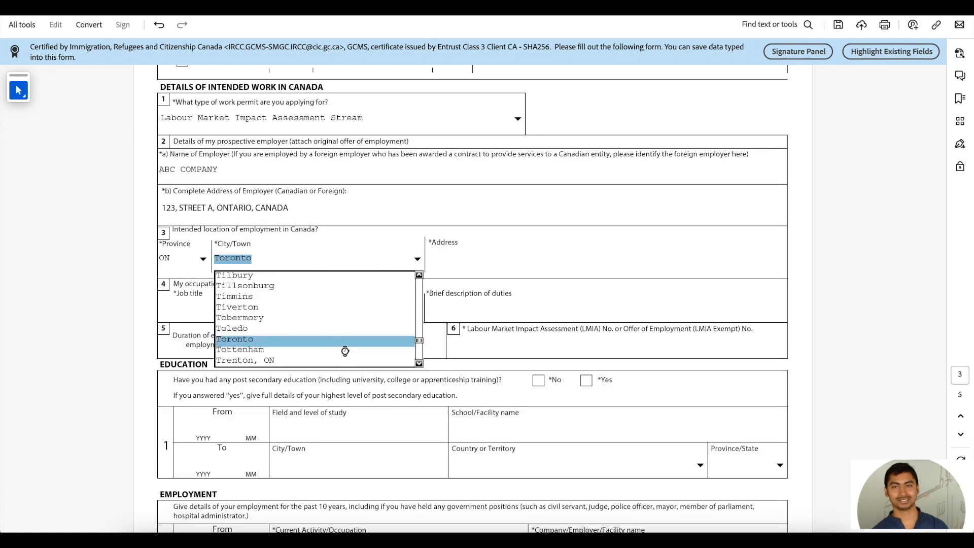
left_click(344, 343)
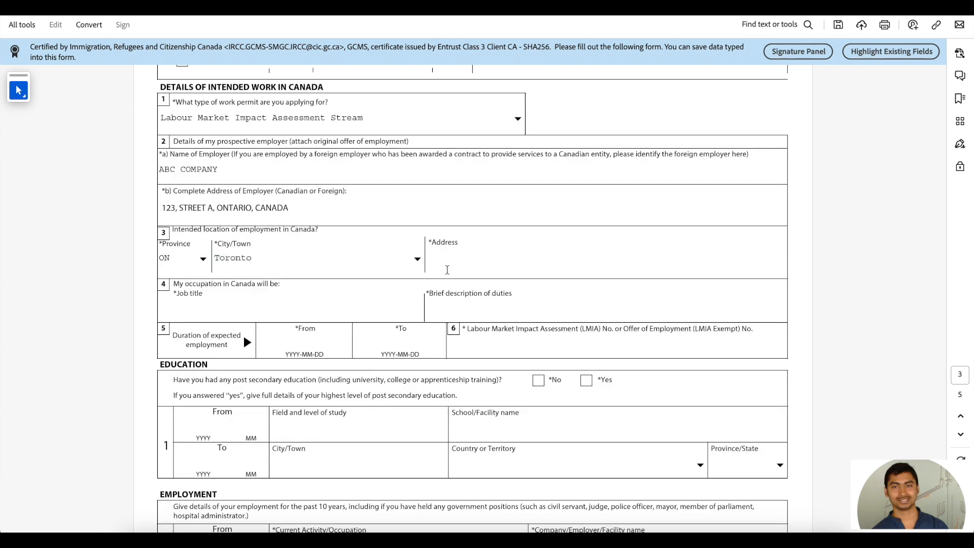
Step: Copy the employer's 2b address into the work-location Address field
left_click(446, 260)
scroll(445, 259, "up", 1)
scroll(445, 260, "up", 1)
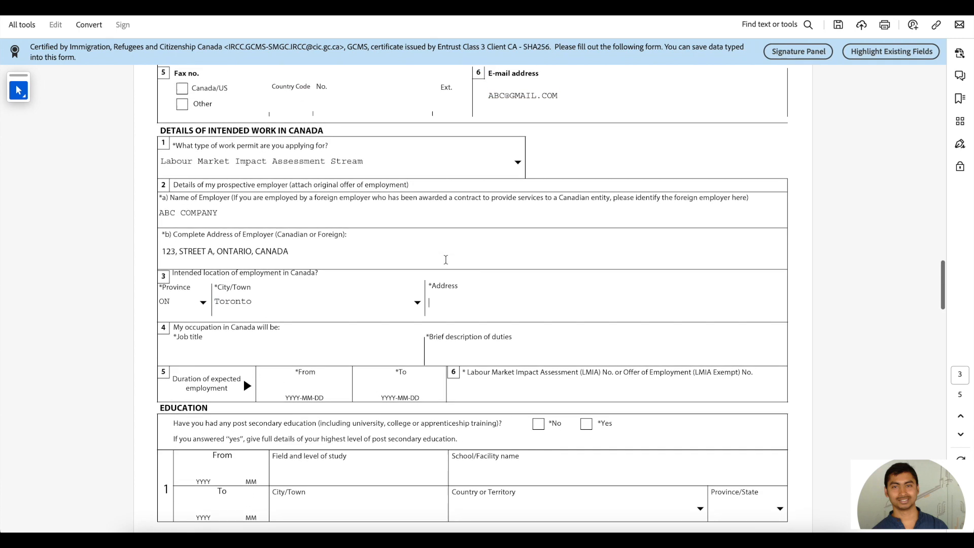
left_click(297, 251)
key("ctrl+c")
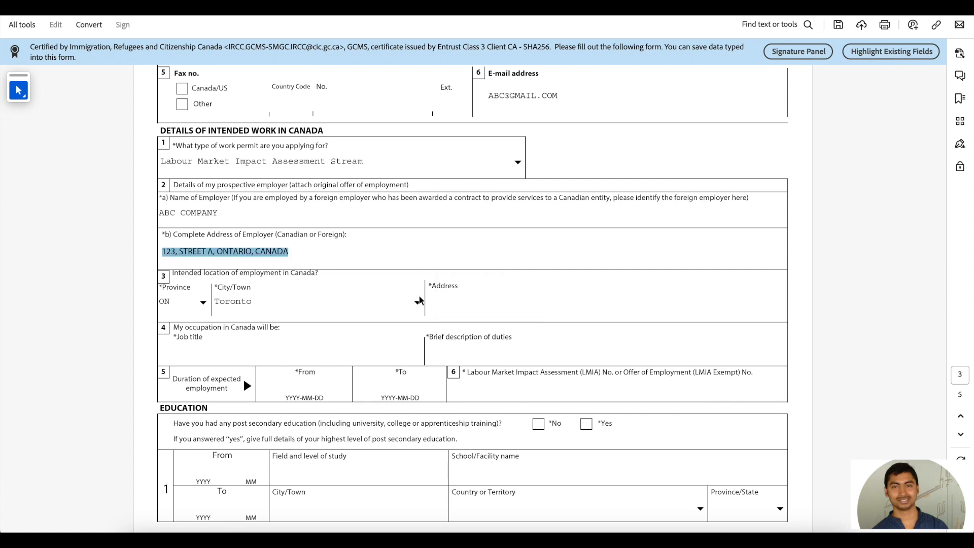
left_click(445, 301)
key("ctrl+v")
scroll(563, 304, "down", 1)
scroll(563, 307, "down", 3)
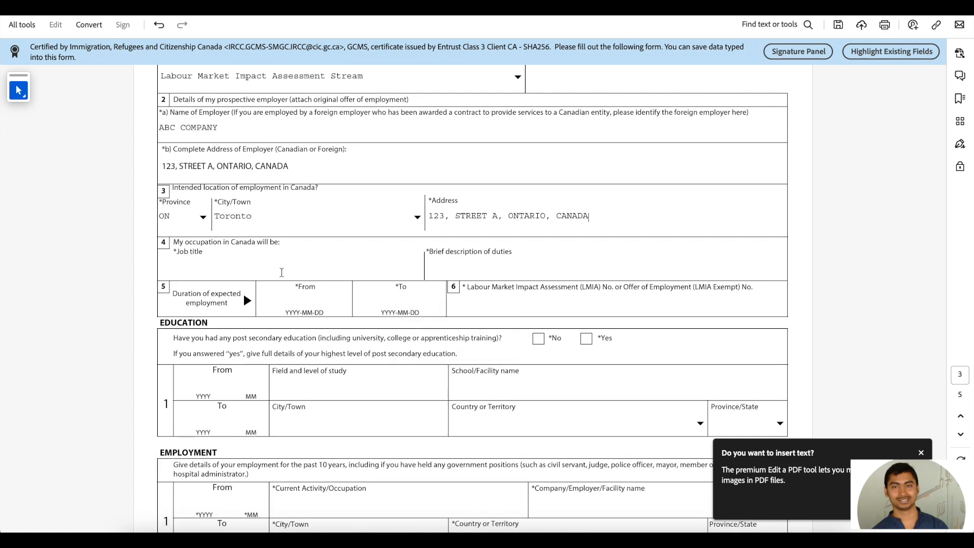
Step: Enter job title SOFTWARE ENGINEER and duties QUALITY ASSURANCE AND SOFTWARE TESTING
left_click(213, 268)
type("SOFTWARE ENGINEER")
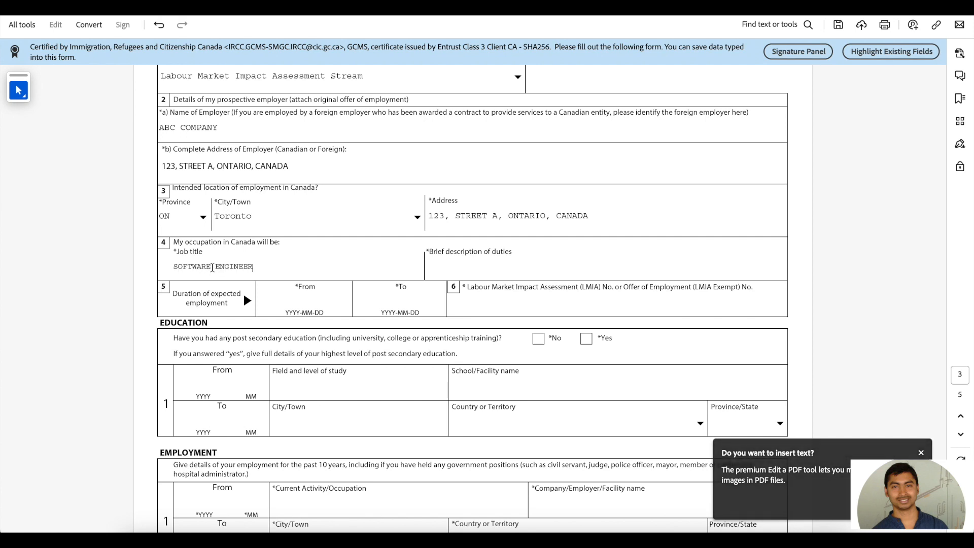
left_click(458, 266)
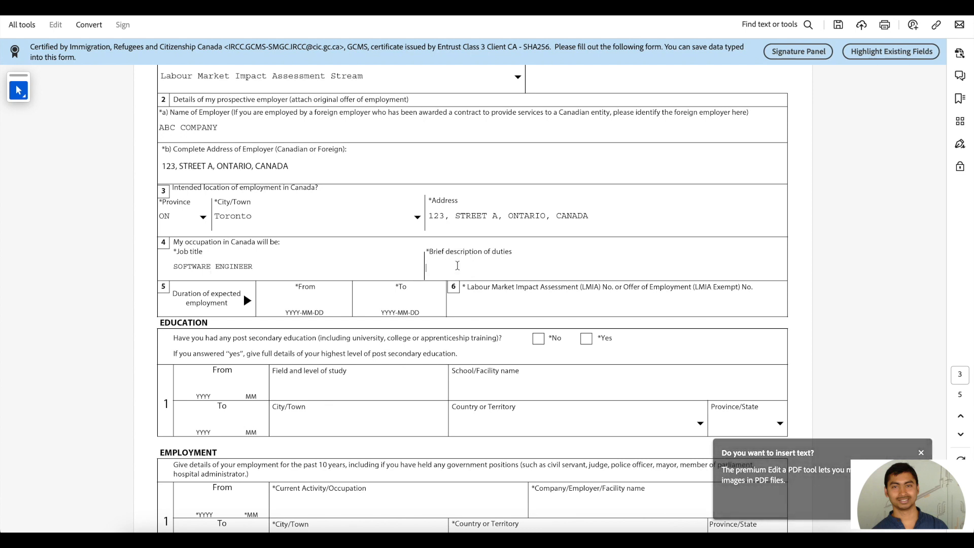
type("QUALITY ")
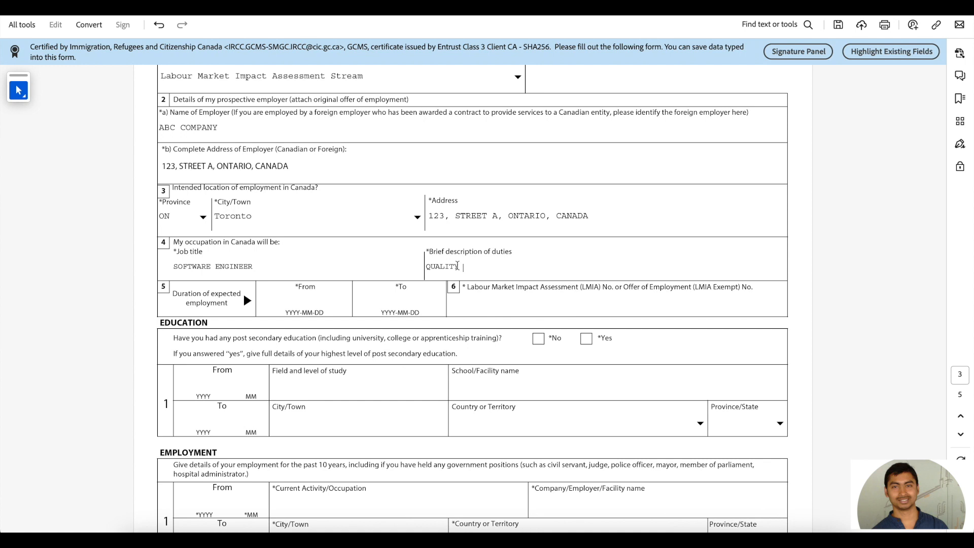
type("ASSURANCE AND SOFTWARE TEST")
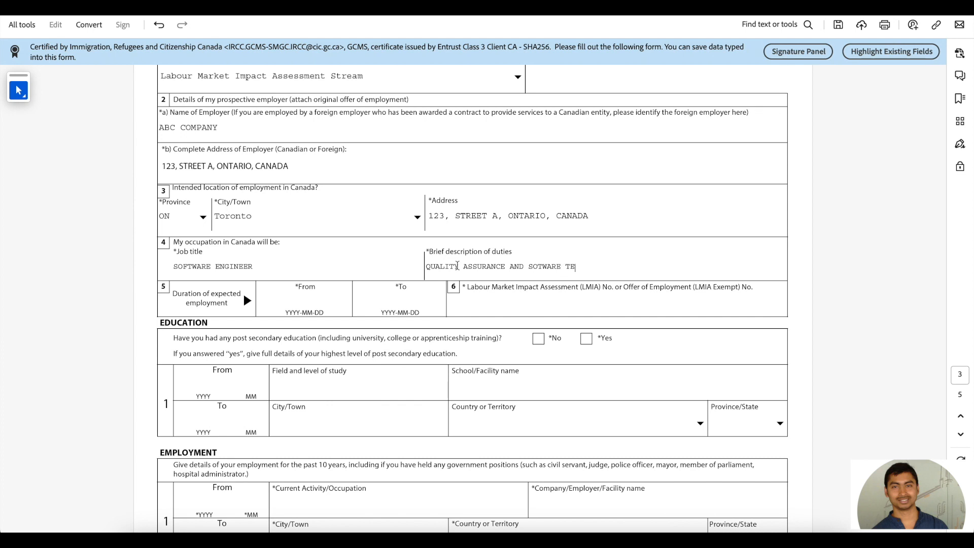
type("ING")
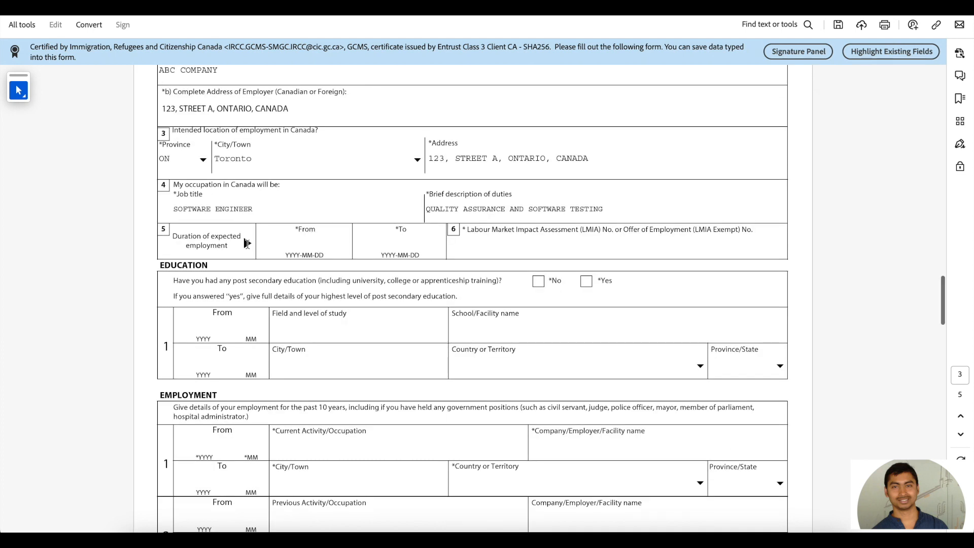
Step: Set the employment start date to 2024-01-20 using the calendar picker
left_click(247, 244)
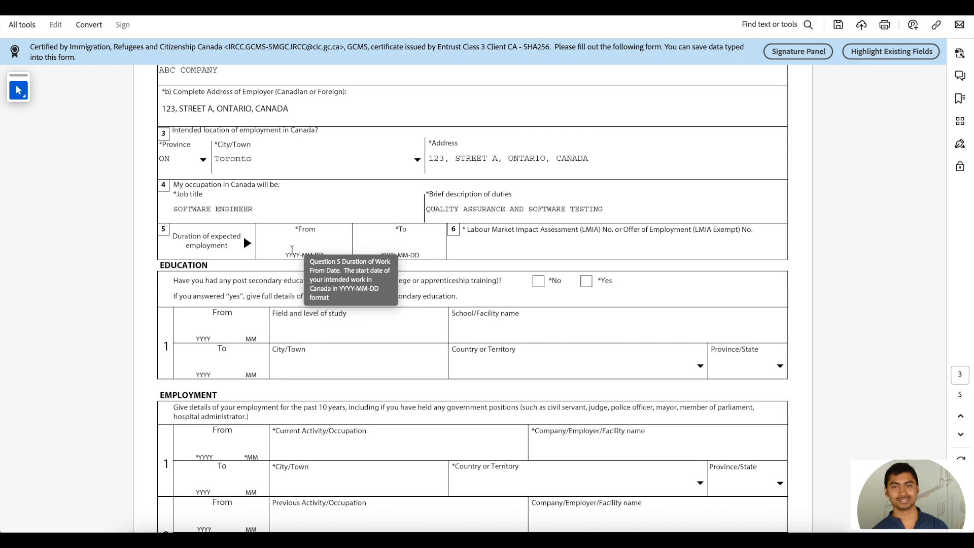
left_click(292, 249)
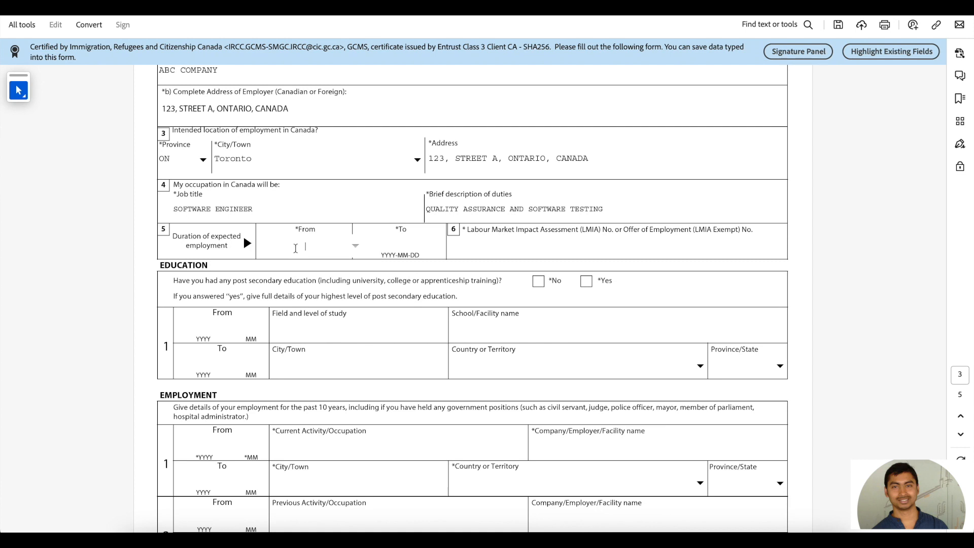
left_click(356, 246)
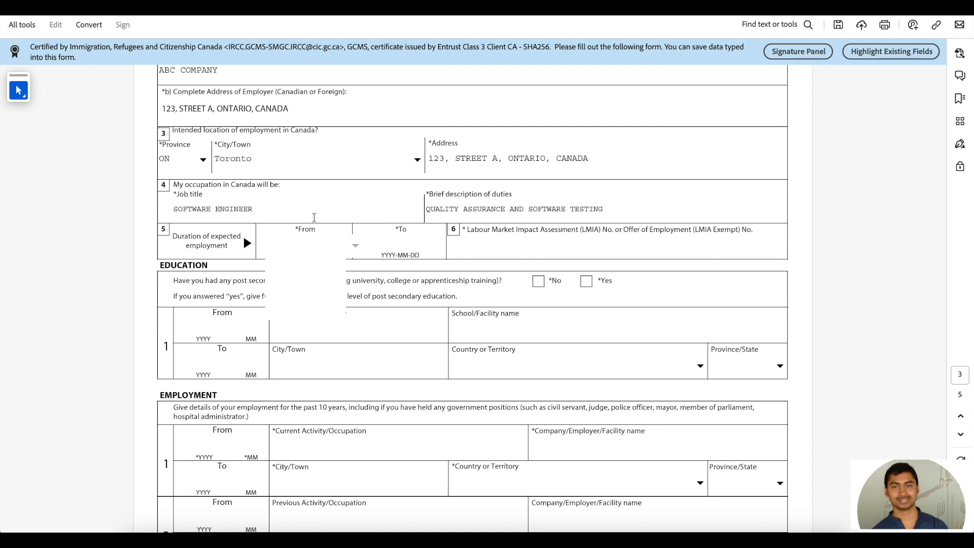
left_click(314, 217)
left_click(313, 248)
left_click(356, 246)
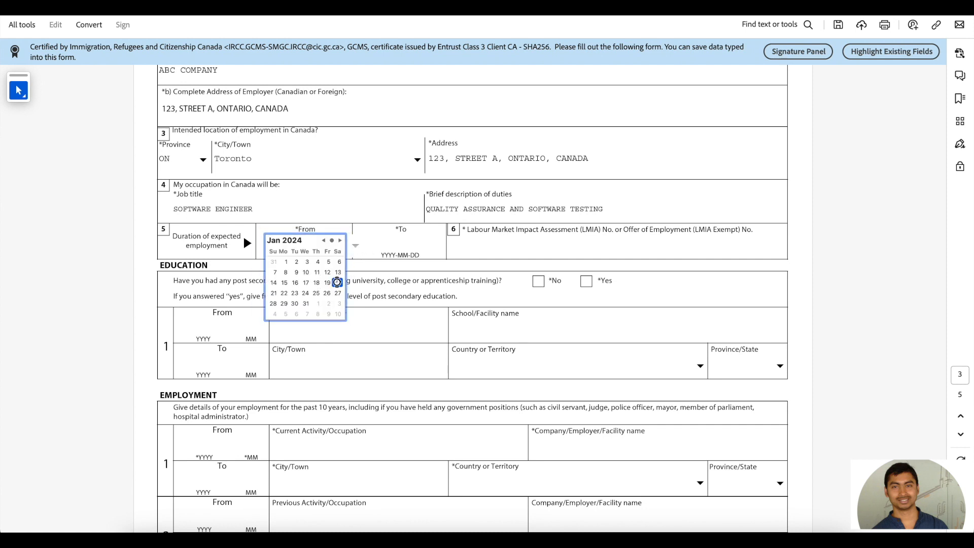
left_click(337, 282)
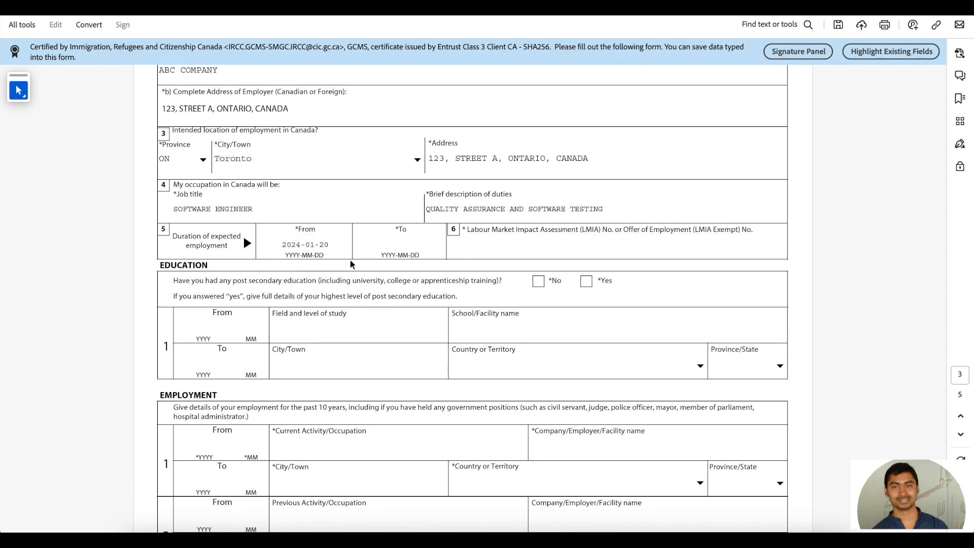
Step: Set the employment end date to 2026-01-20 and enter the LMIA number
left_click(397, 242)
left_click(452, 247)
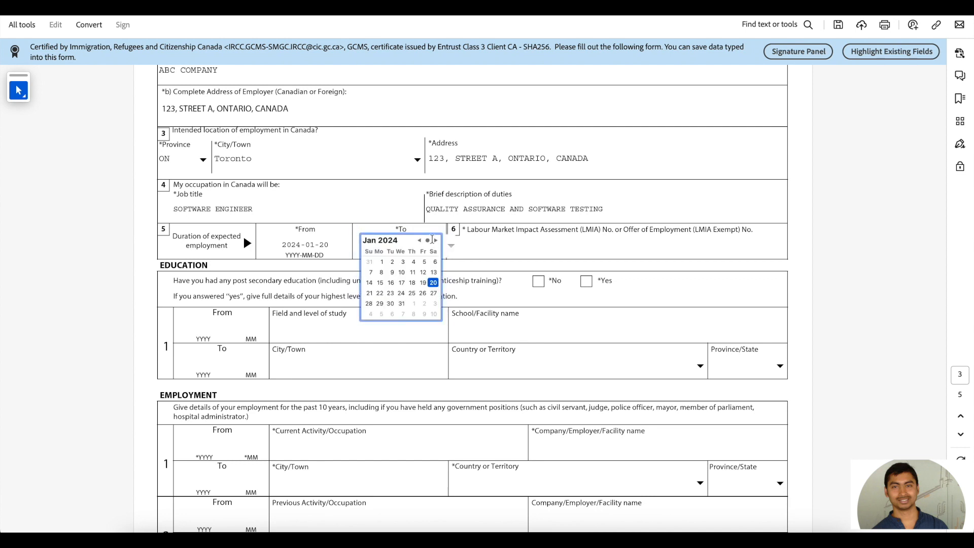
left_click(436, 240)
left_click(436, 240)
double_click(436, 240)
left_click(435, 240)
triple_click(436, 240)
triple_click(436, 240)
double_click(436, 240)
triple_click(436, 240)
triple_click(436, 240)
triple_click(436, 240)
double_click(436, 240)
double_click(436, 240)
triple_click(436, 240)
left_click(435, 240)
double_click(420, 241)
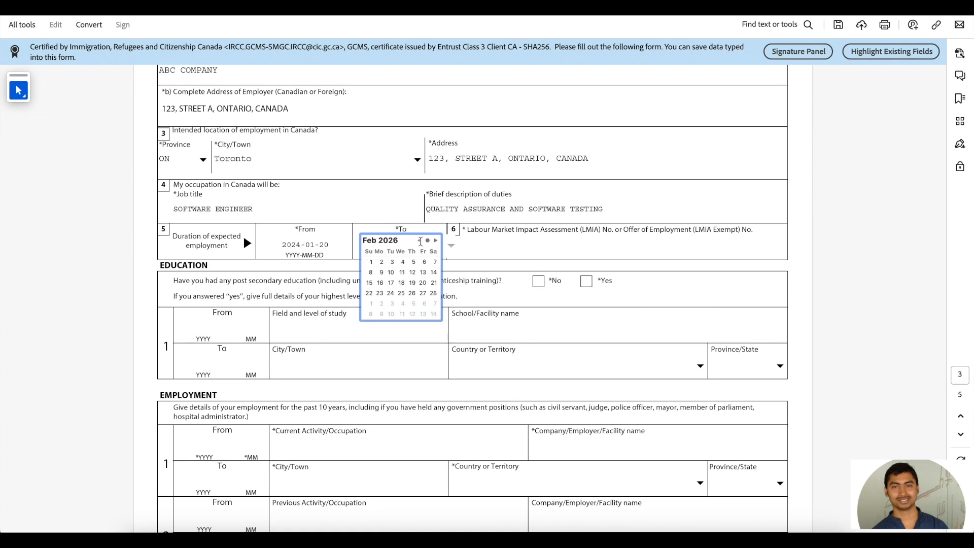
left_click(420, 241)
left_click(390, 293)
left_click(484, 248)
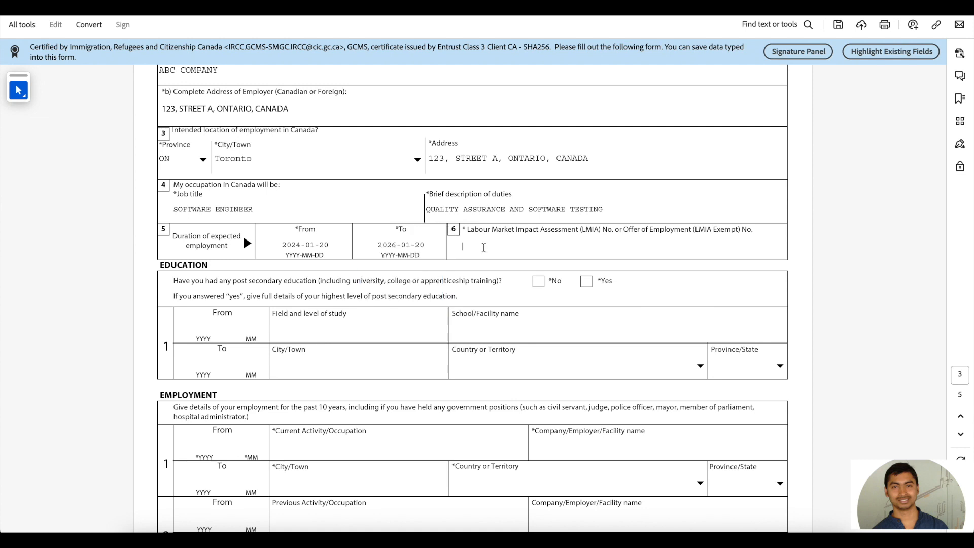
type("87654321")
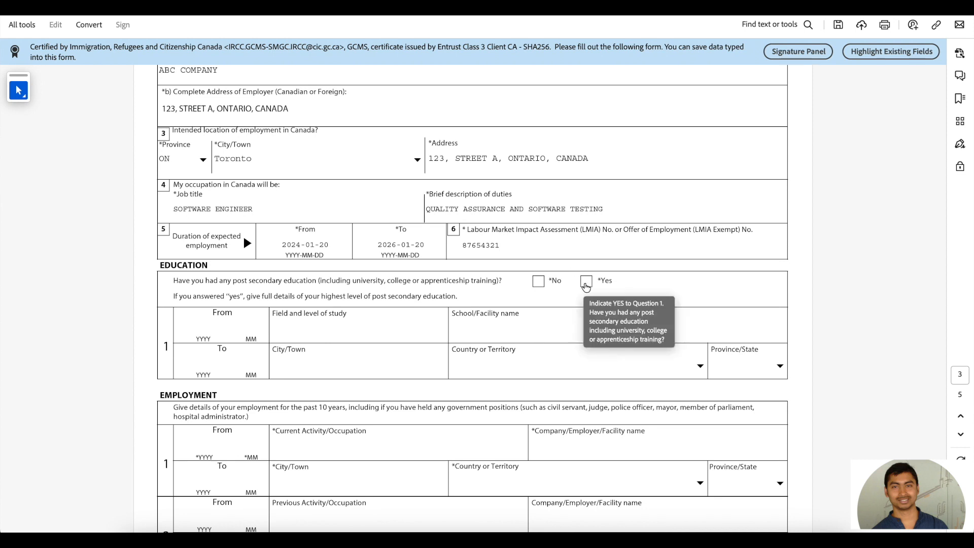
Step: Answer Yes to post-secondary education and enter BACHELOR OF ENGINEERING at DIY COLLEGE
left_click(586, 282)
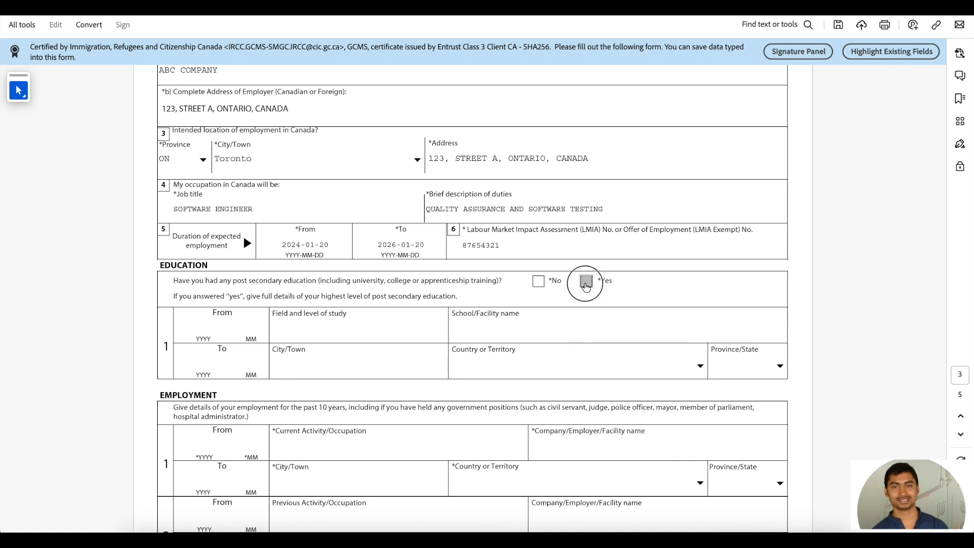
scroll(454, 288, "down", 1)
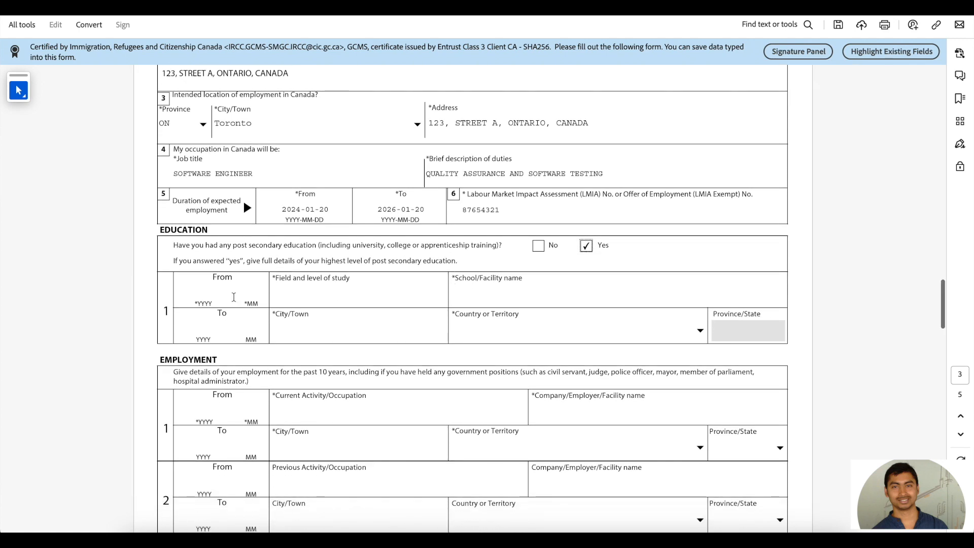
left_click(199, 292)
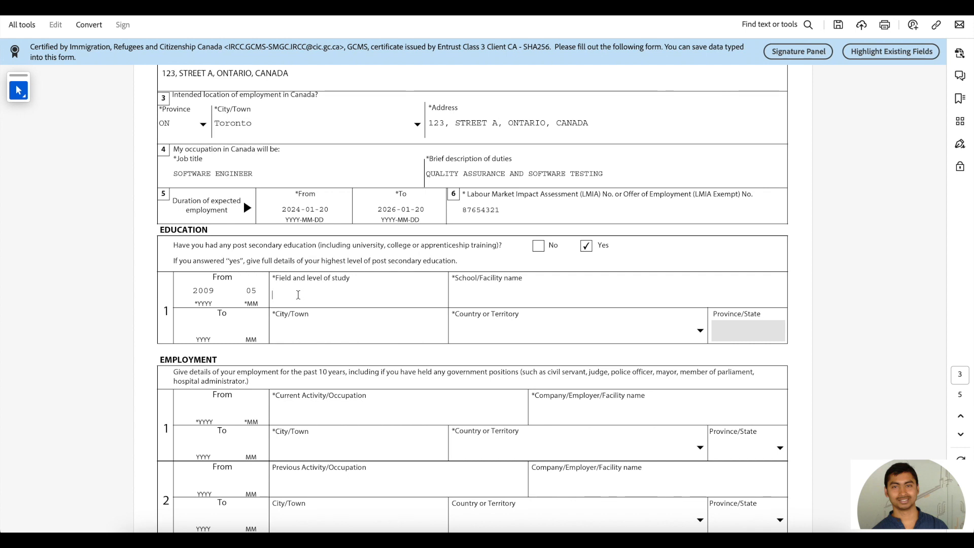
type("BACHELOR")
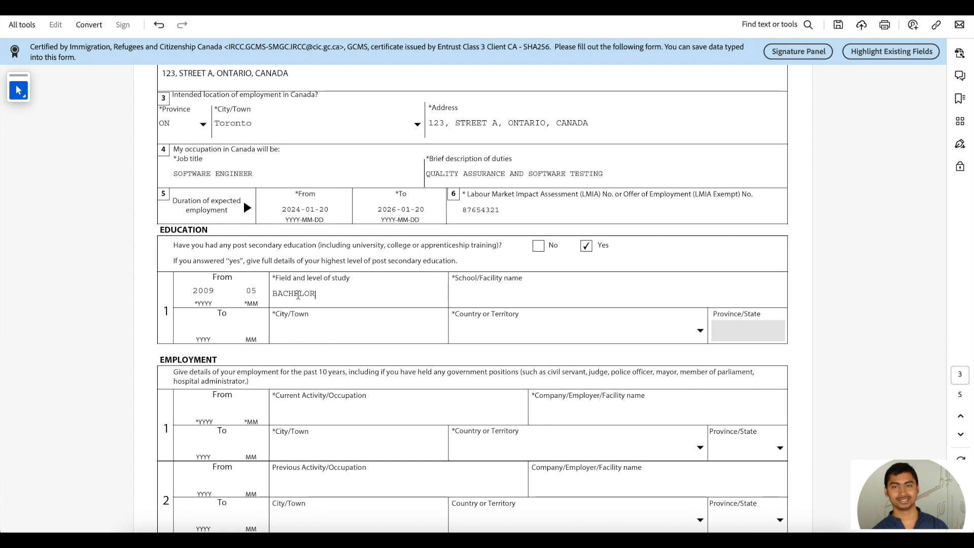
type(" OF ENGINEER")
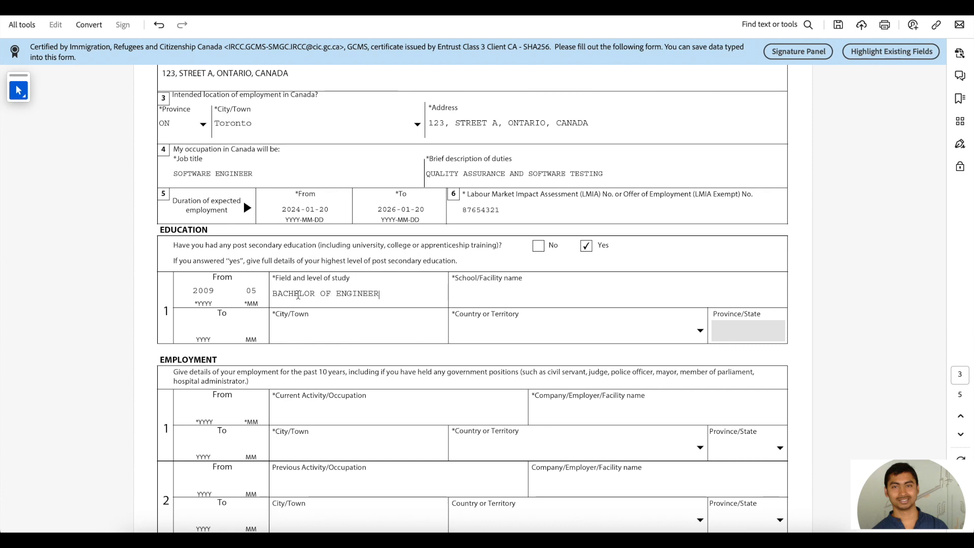
type("ING")
left_click(483, 298)
type("DIY COLLEGE")
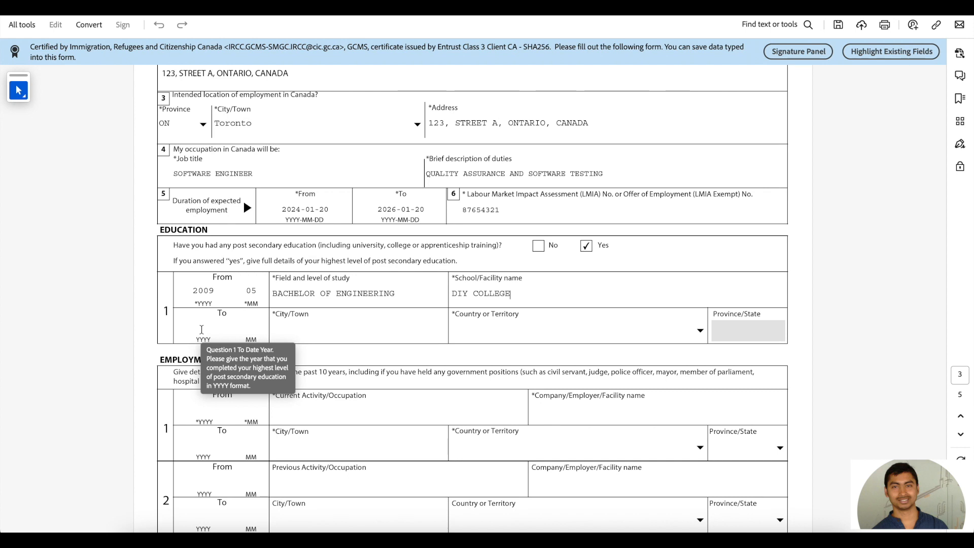
Step: Set the study end date to 2013-05, city BANGALORE and country India
scroll(201, 330, "down", 1)
left_click(200, 317)
type("201305")
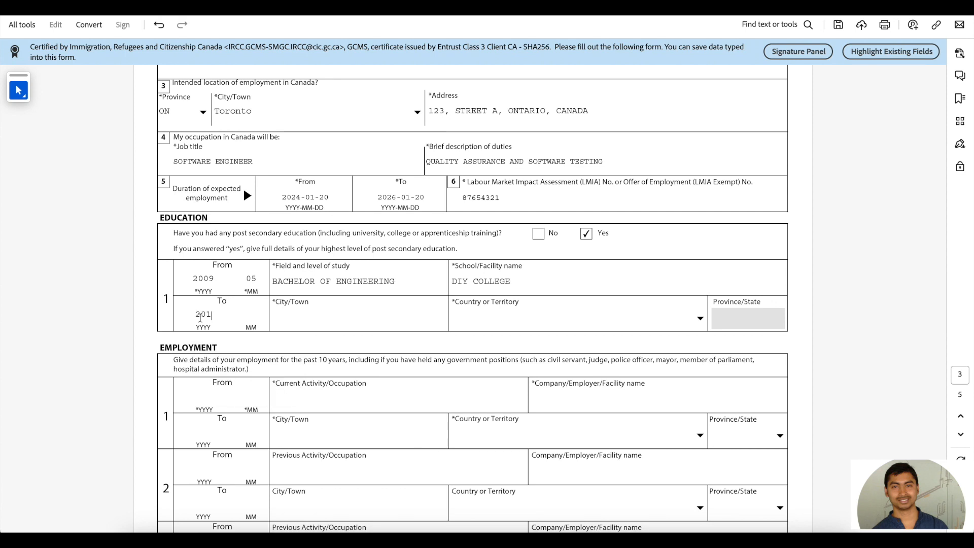
left_click(290, 319)
type("BANGALORE")
left_click(504, 315)
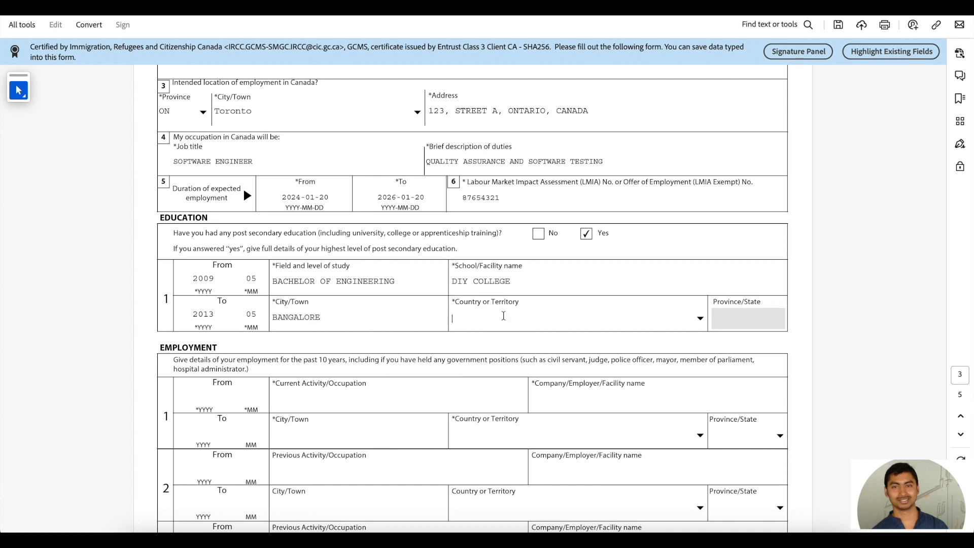
left_click(700, 318)
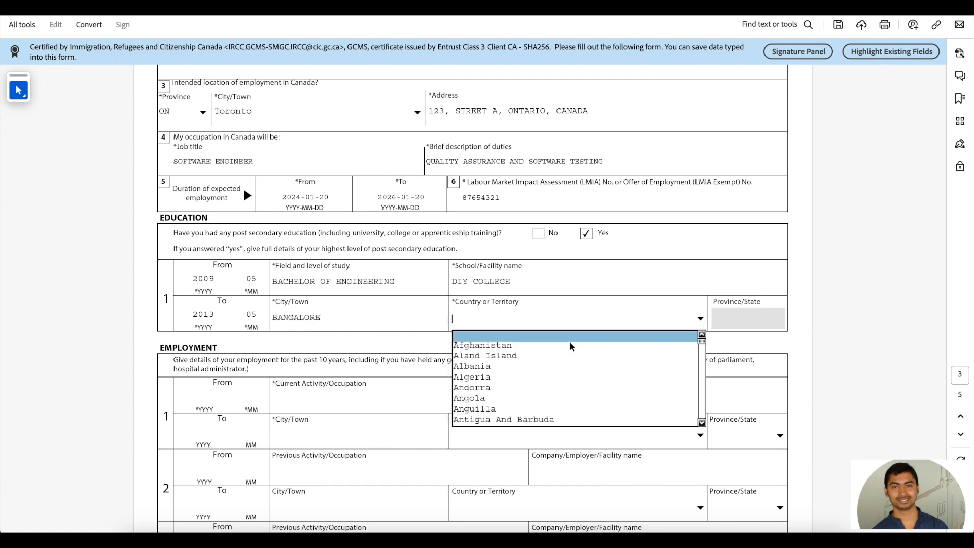
key("i")
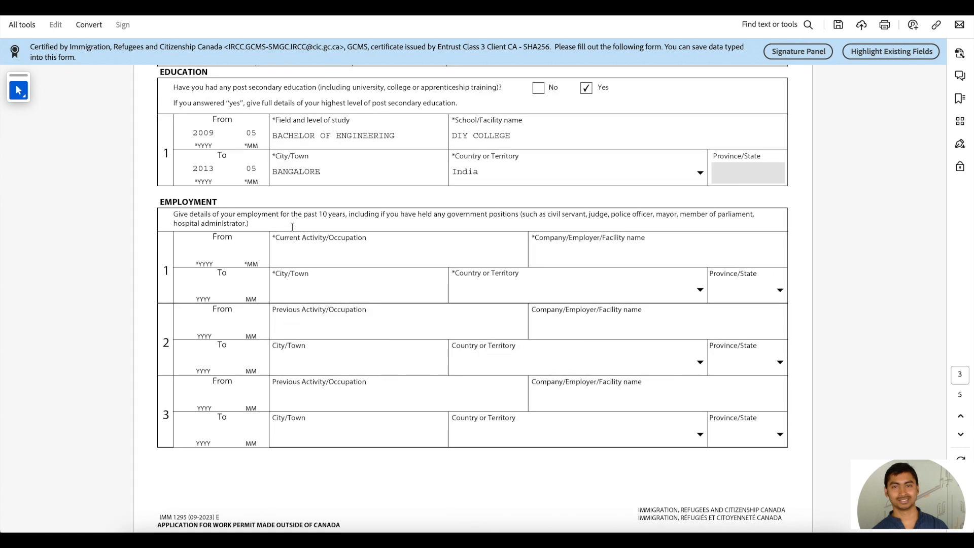
left_click_drag(303, 214, 345, 214)
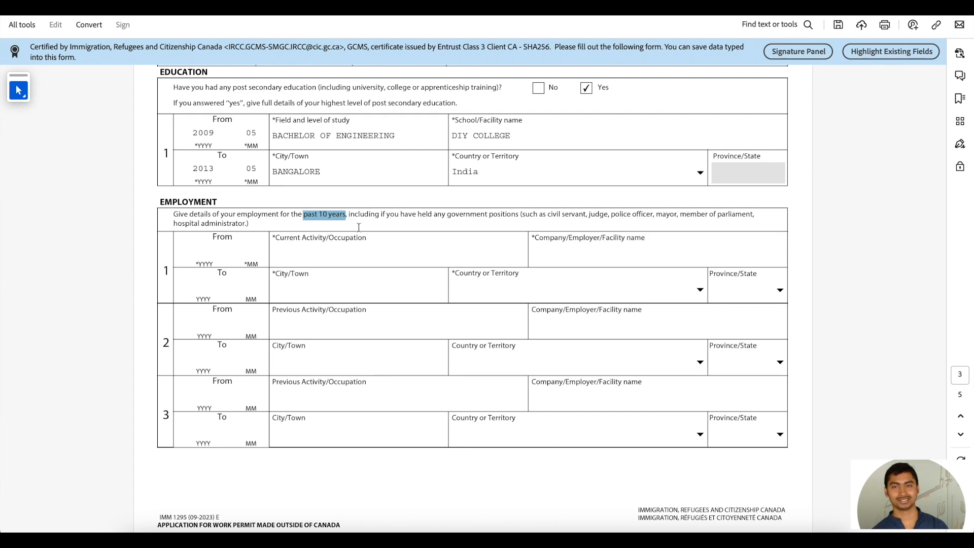
Step: Enter the current job's dates, occupation SOTWARE ENGINEER and employer LAST COMPANY
left_click(344, 259)
scroll(344, 260, "down", 2)
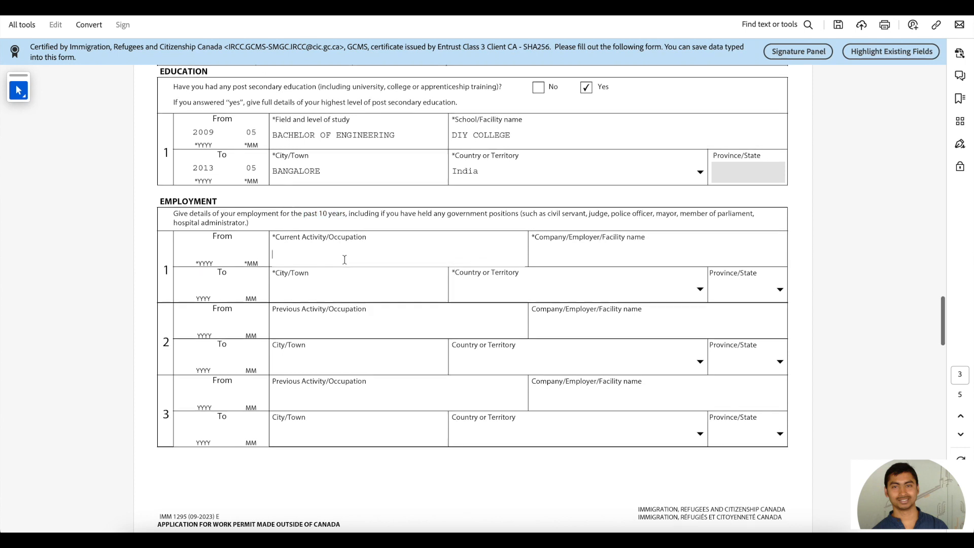
scroll(344, 260, "down", 1)
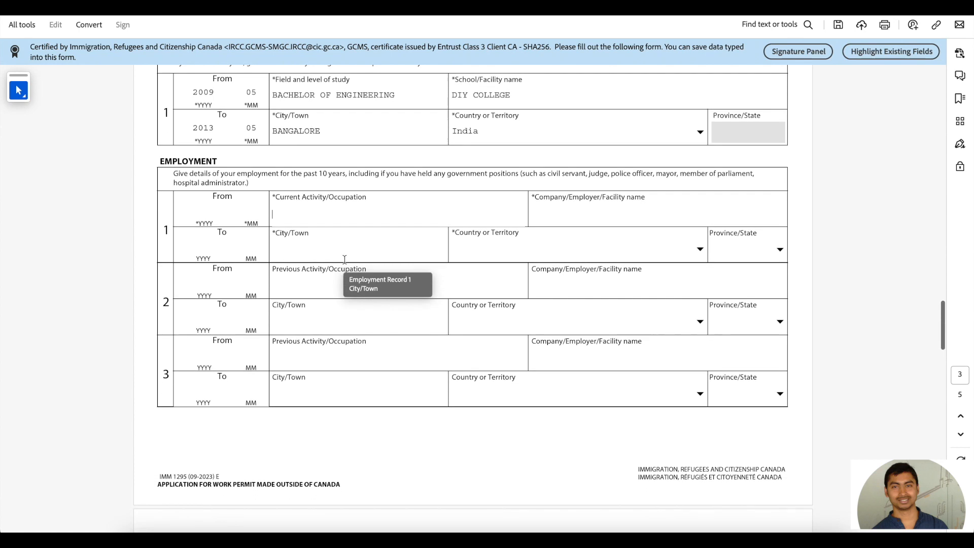
left_click(202, 214)
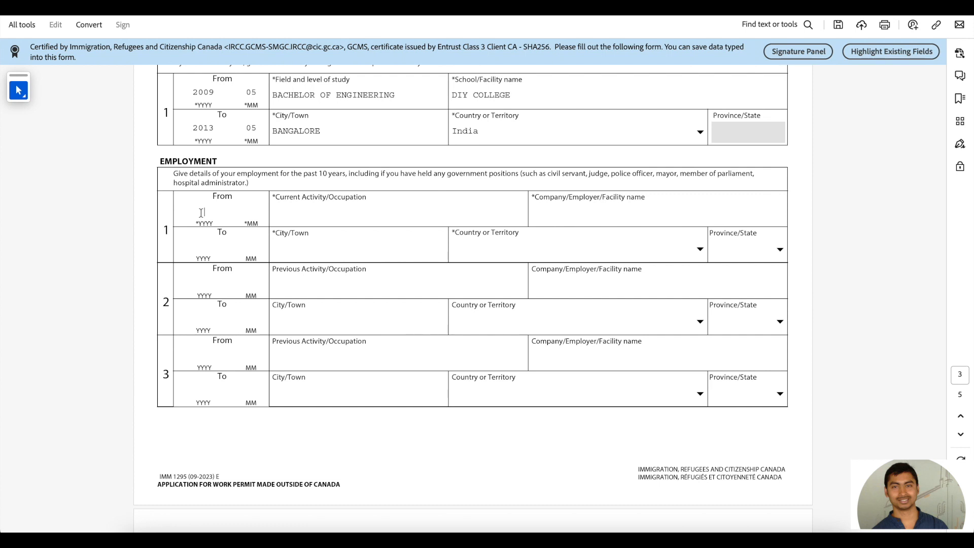
type("20")
type("23")
type("12")
left_click(300, 210)
type("SOTWARE ENGINEER")
left_click(578, 211)
type("LAST COMPANY")
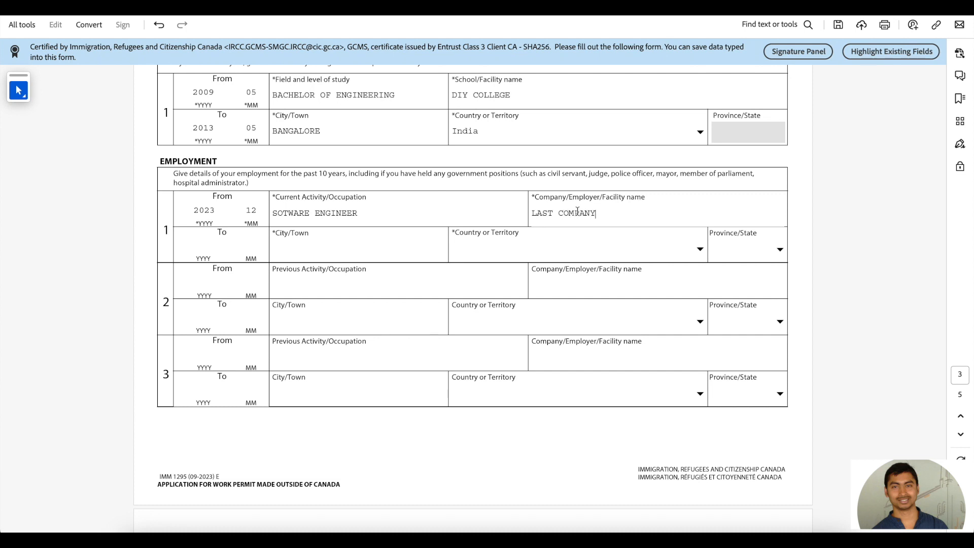
Step: Change the employer to GOOGLE PVT LTD, with city BANGALORE and country India
left_click_drag(533, 213, 552, 214)
type("GOOGLE")
double_click(577, 214)
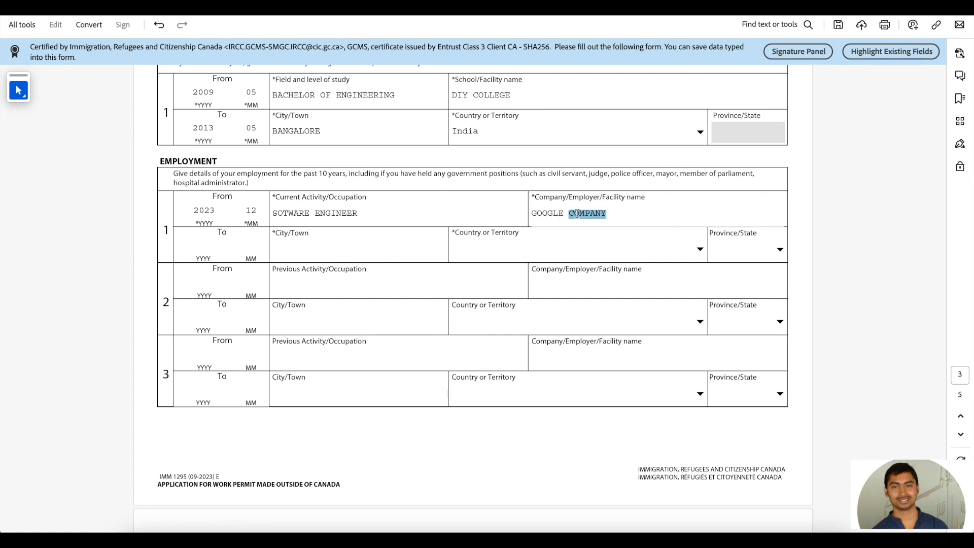
type("PVT LTD")
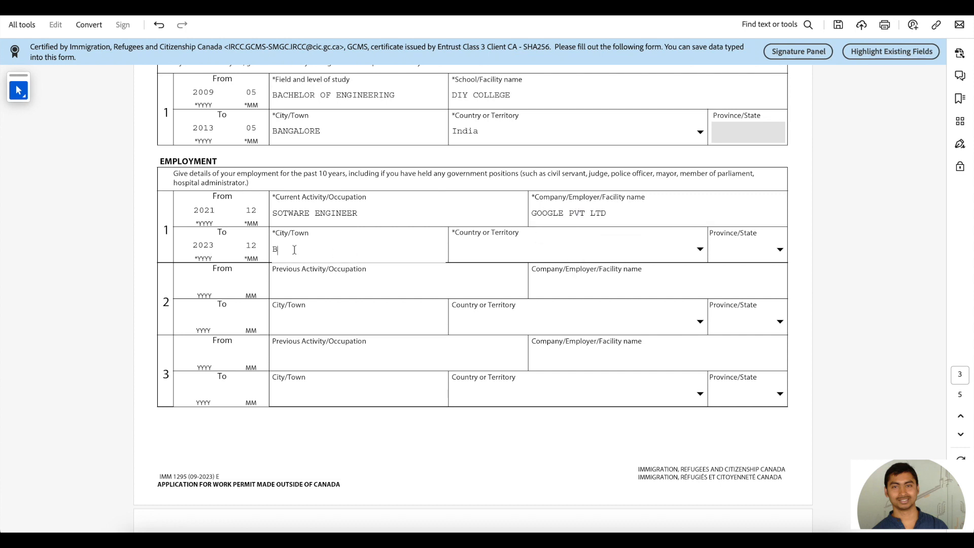
type("ANGALORE")
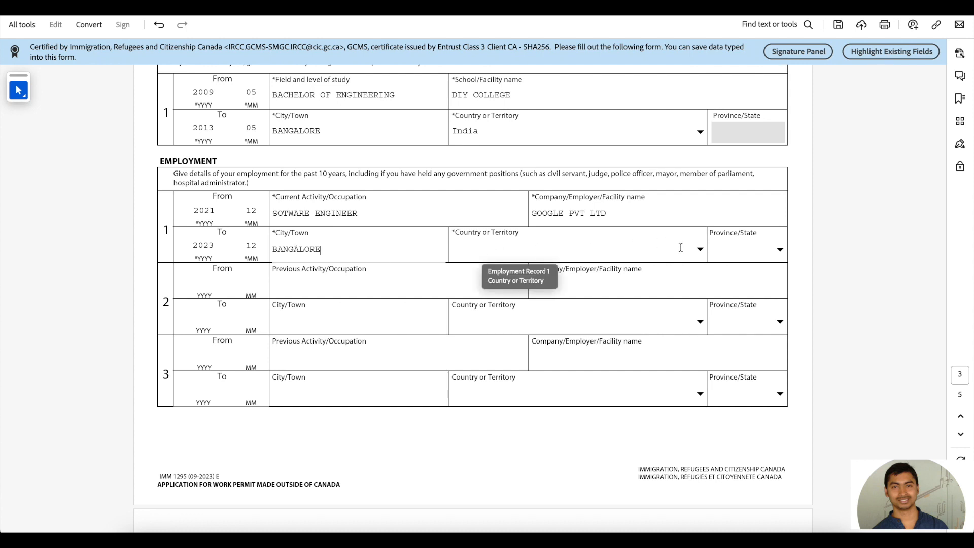
left_click(700, 248)
type("n")
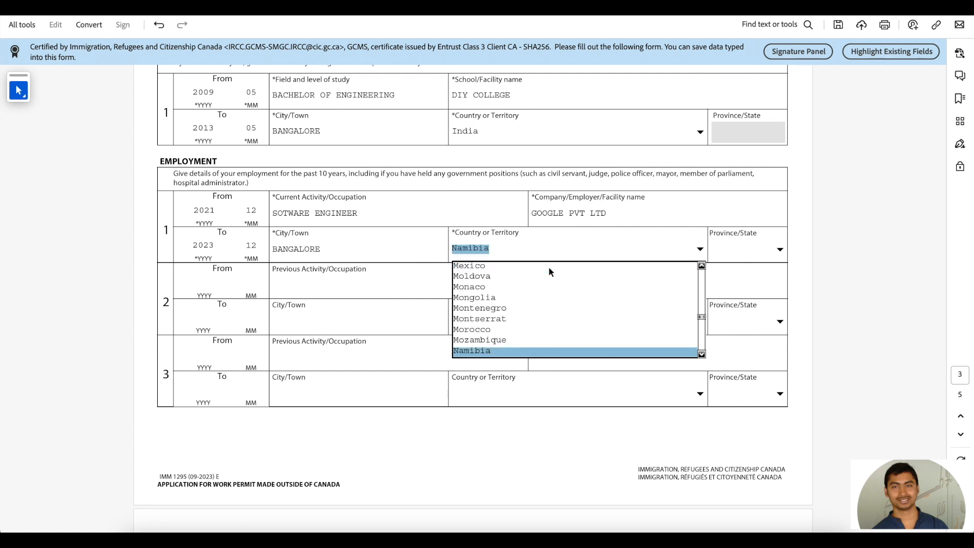
key("Down")
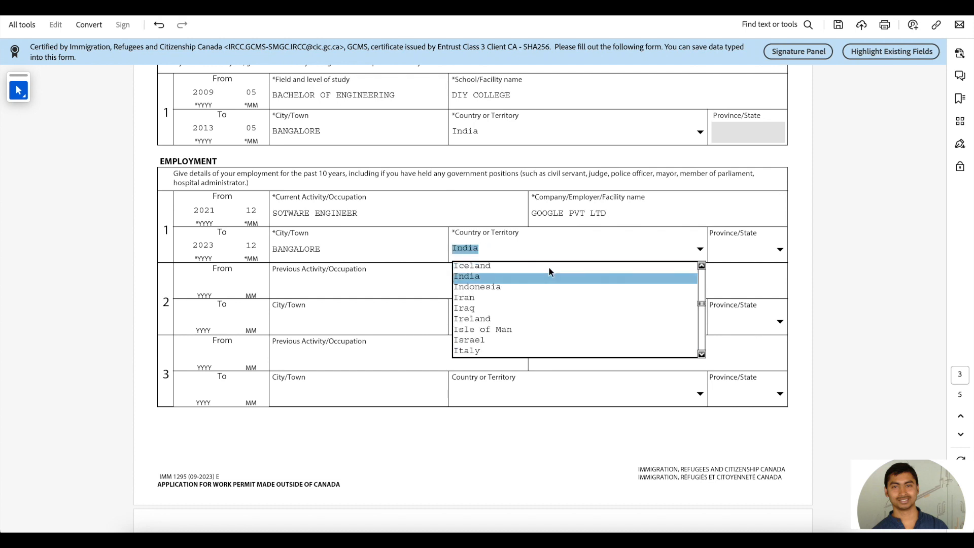
key("Return")
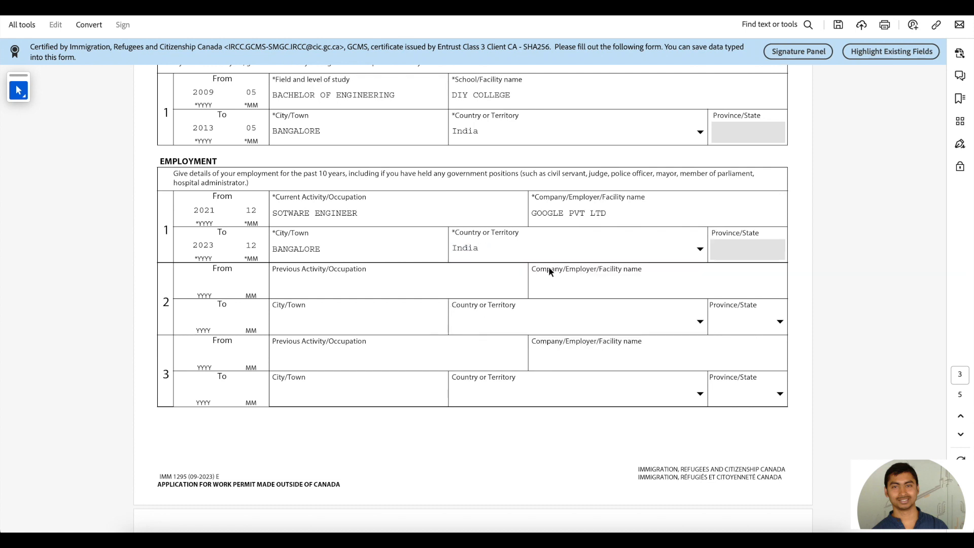
Step: Start the previous job row with dates 2016–2021 and occupation SOTWARE TESTER
left_click(202, 283)
type("2016")
left_click(247, 285)
type("12")
left_click(201, 320)
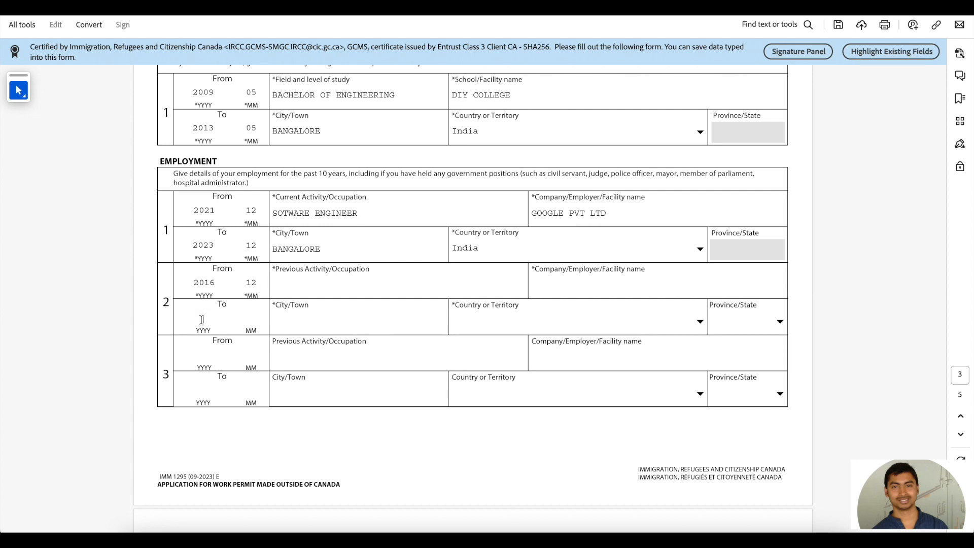
type("2021")
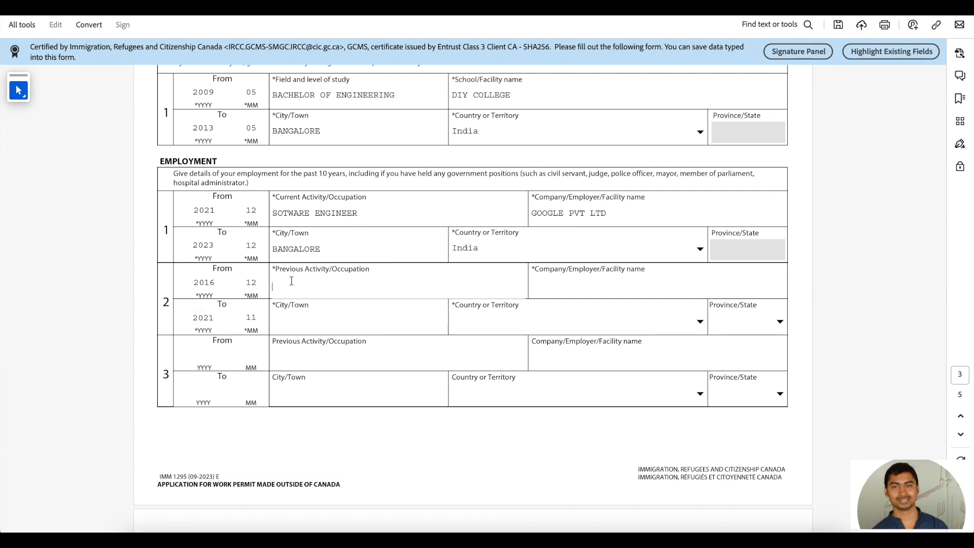
type("SOTWARE TESTER")
left_click(549, 287)
Step: Answer No to background questions 1a, 1b, 2a, 2b and 2c
scroll(549, 287, "down", 7)
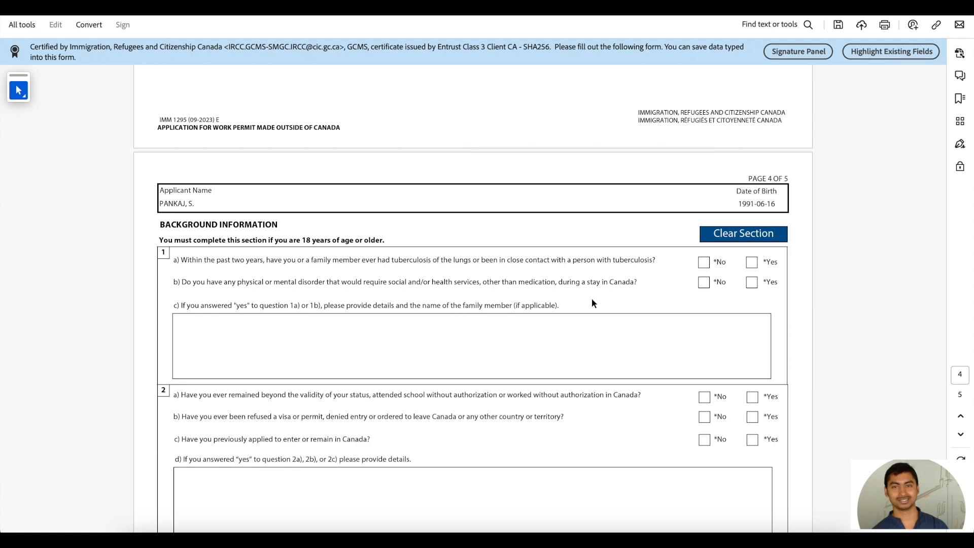
scroll(592, 298, "down", 2)
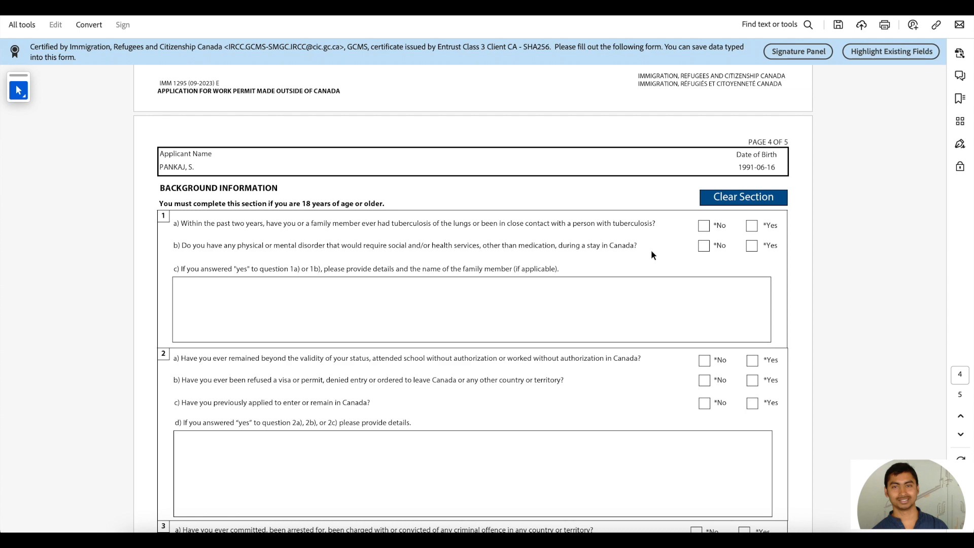
left_click(706, 227)
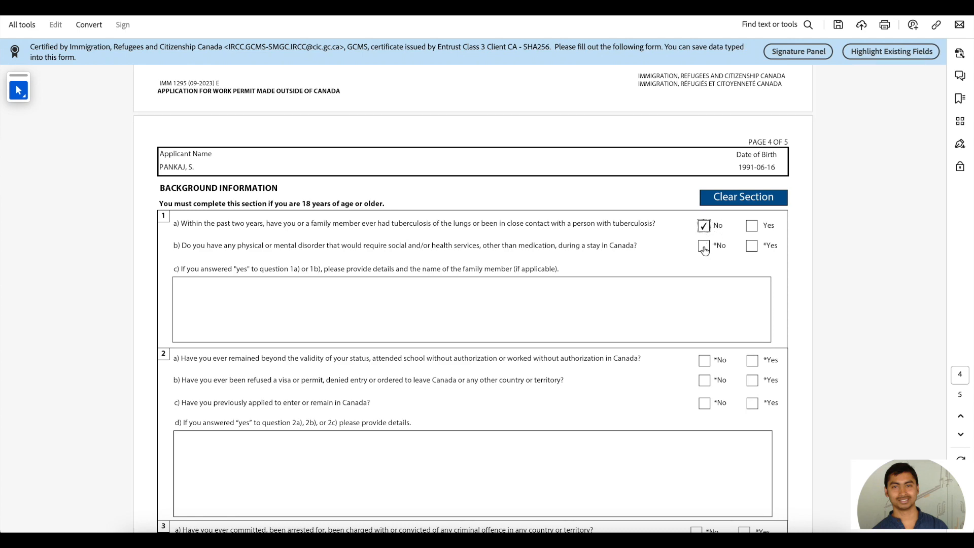
left_click(704, 246)
scroll(704, 247, "down", 4)
scroll(703, 247, "down", 3)
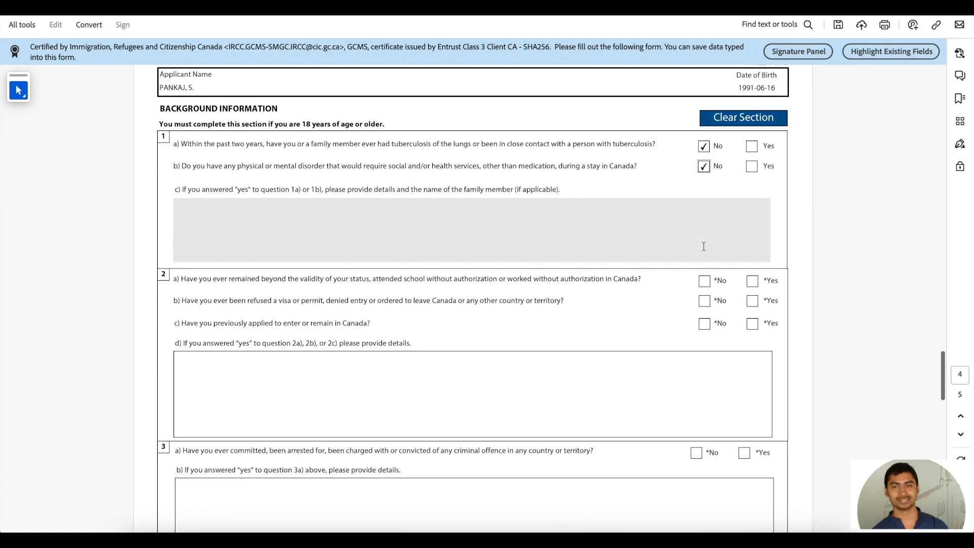
left_click(704, 231)
left_click(704, 250)
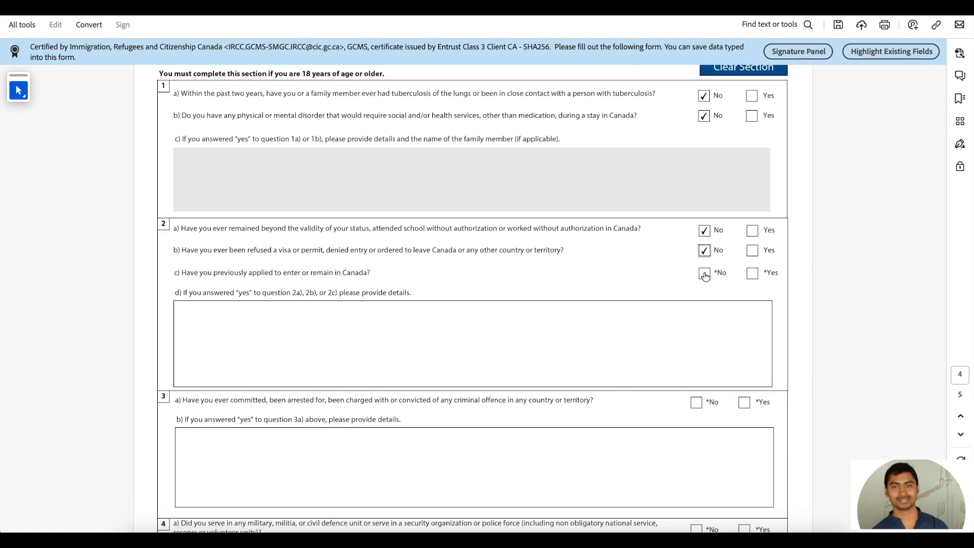
left_click(705, 274)
Step: Answer No to questions 3a, 4a, 5 and 6, then scroll to the page 5 Signature section
scroll(705, 273, "down", 3)
scroll(705, 273, "down", 2)
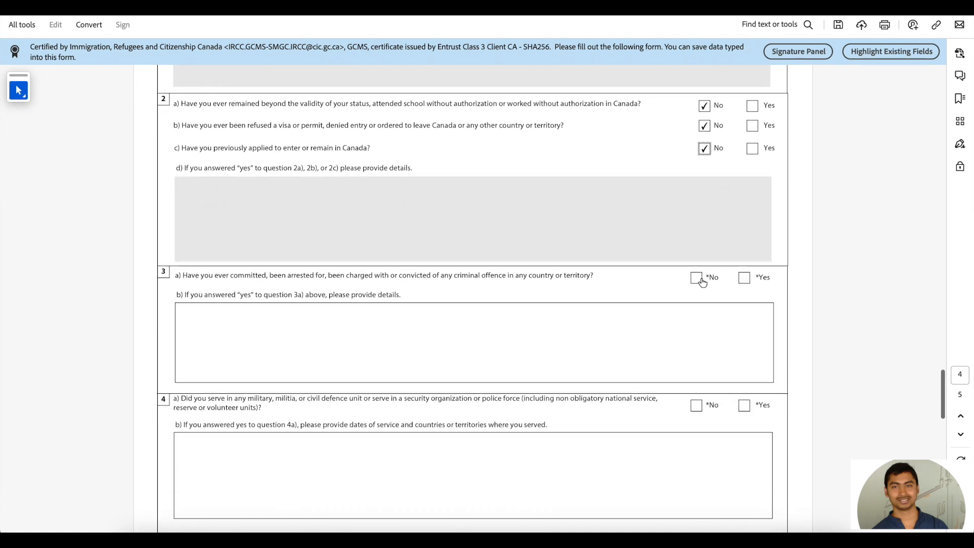
left_click(698, 280)
scroll(700, 285, "down", 3)
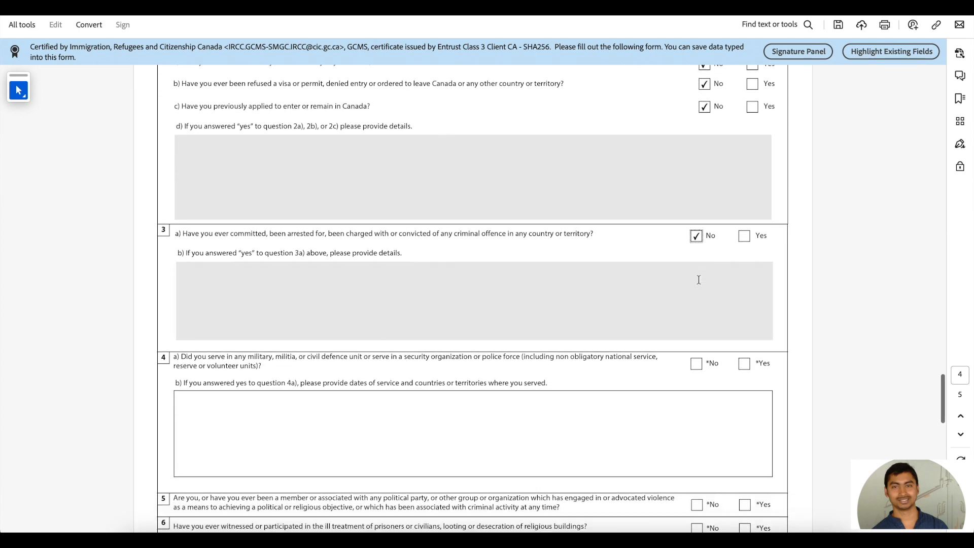
left_click(698, 329)
scroll(698, 328, "down", 6)
left_click(697, 300)
scroll(697, 358, "down", 1)
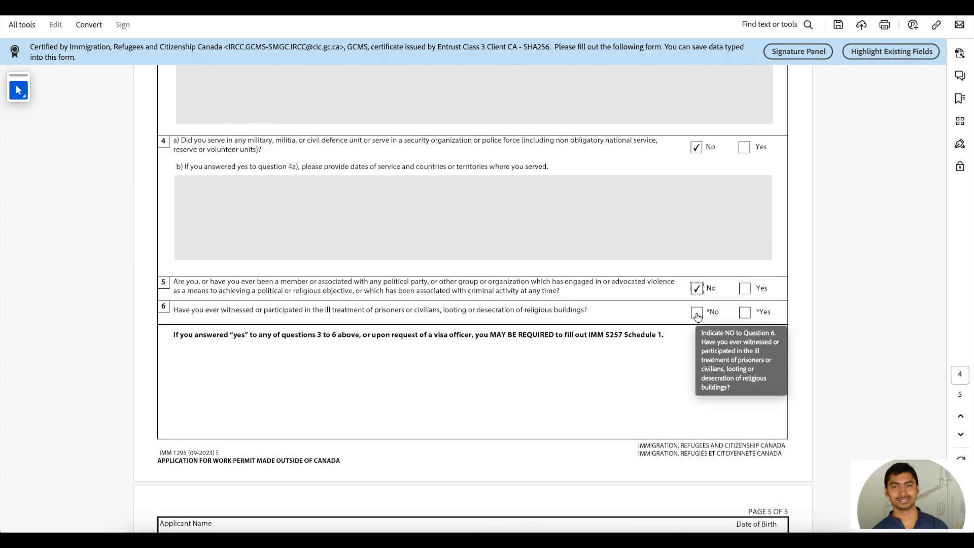
left_click(698, 313)
scroll(696, 312, "down", 3)
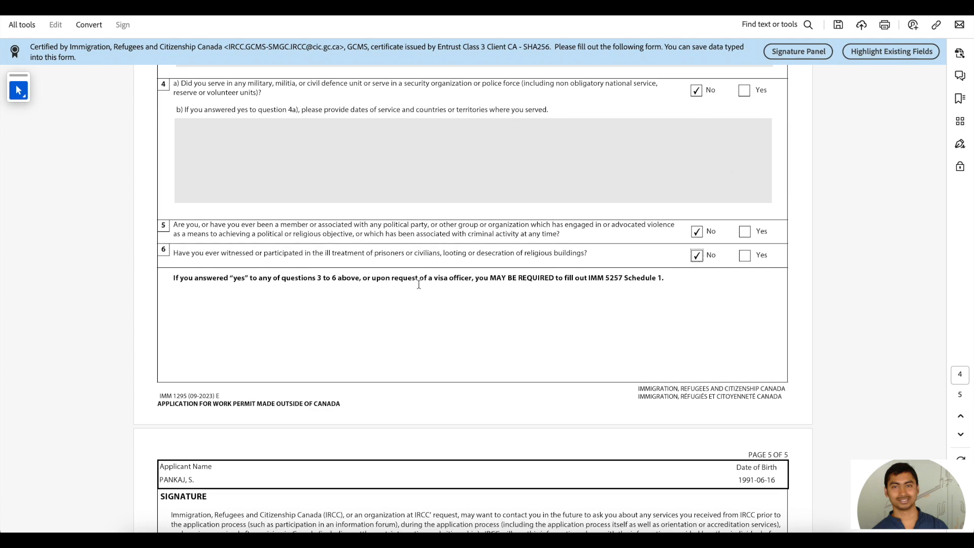
scroll(412, 296, "down", 3)
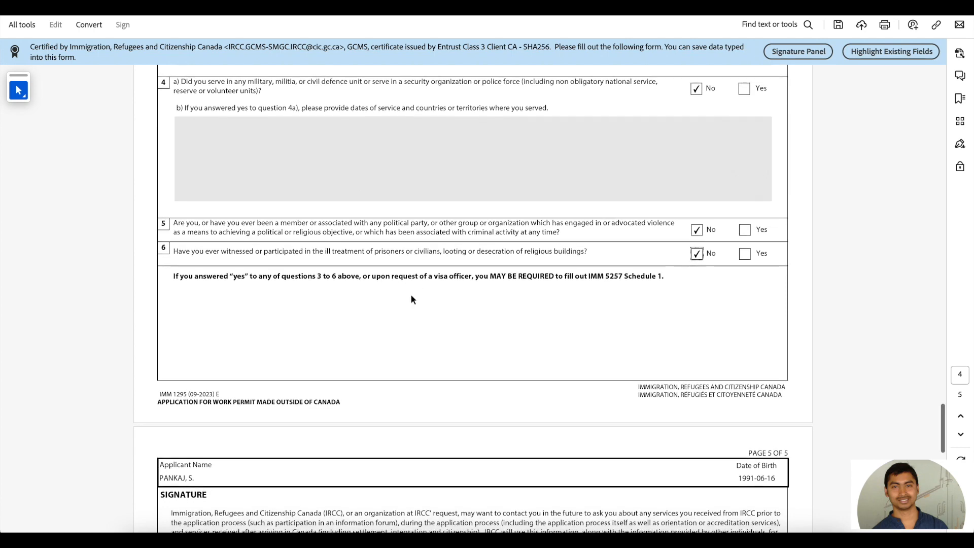
scroll(412, 296, "down", 3)
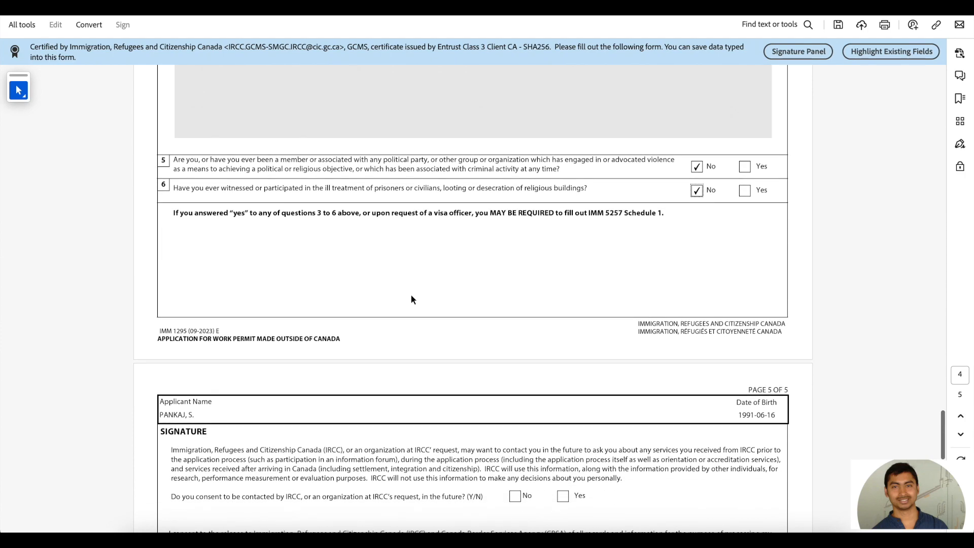
scroll(411, 300, "down", 10)
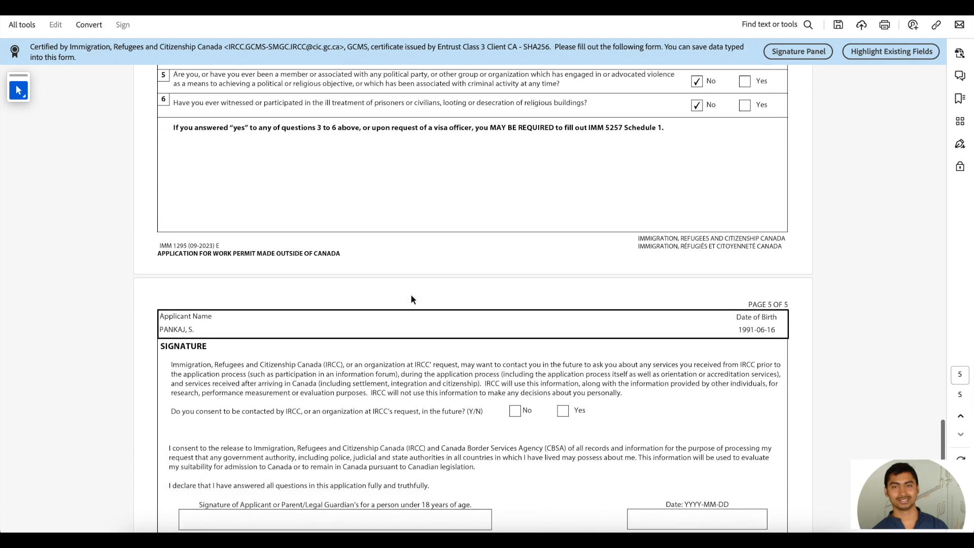
Step: Consent Yes to future IRCC contact and type the applicant's full name in the Signature field
left_click(563, 265)
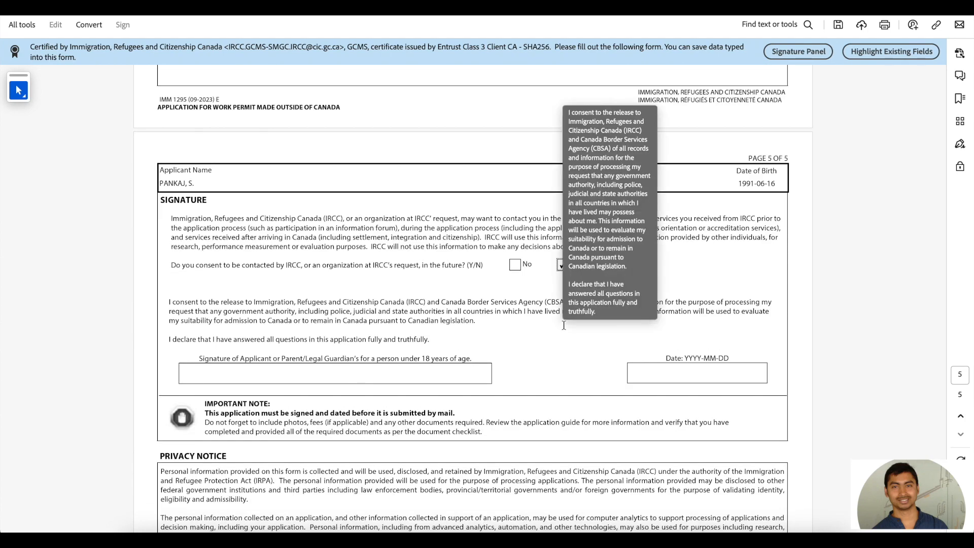
scroll(564, 325, "down", 2)
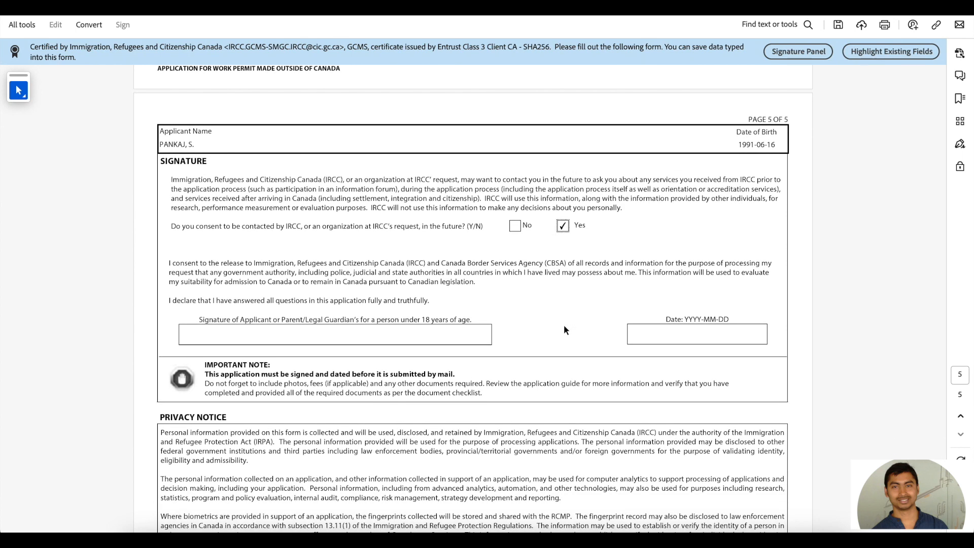
left_click(272, 334)
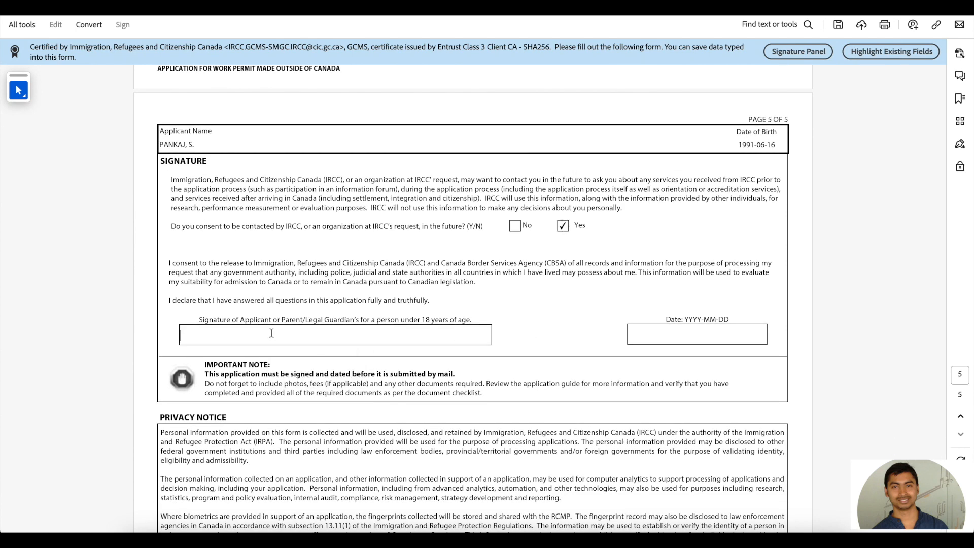
Step: Date the signature 2024-01-21 and run the form's validation
left_click(663, 332)
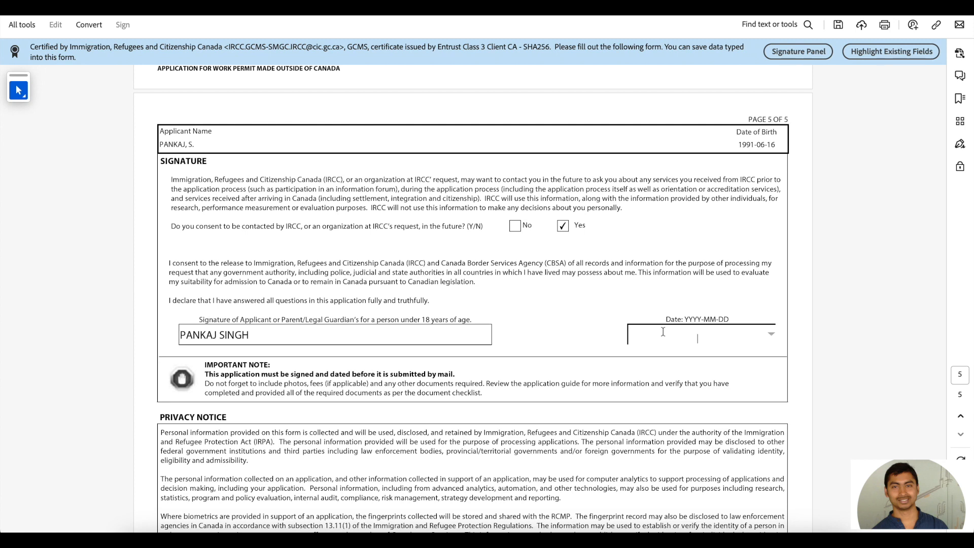
type("2024-0")
key("BackSpace")
key("BackSpace")
key("BackSpace")
key("BackSpace")
key("BackSpace")
key("BackSpace")
type("202")
left_click(472, 397)
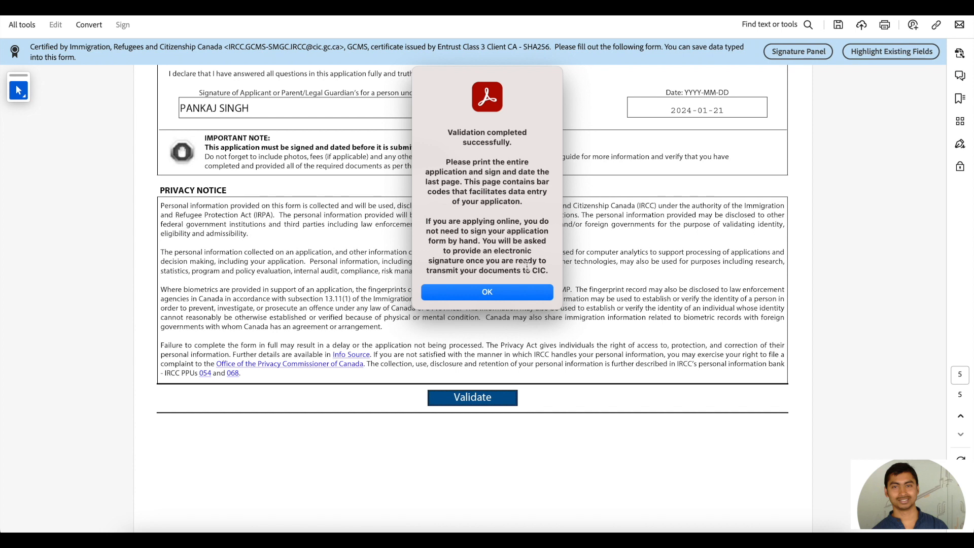
Step: Dismiss the validation success message, review the page 6 barcodes, and return to page 3's Employment table
left_click(490, 292)
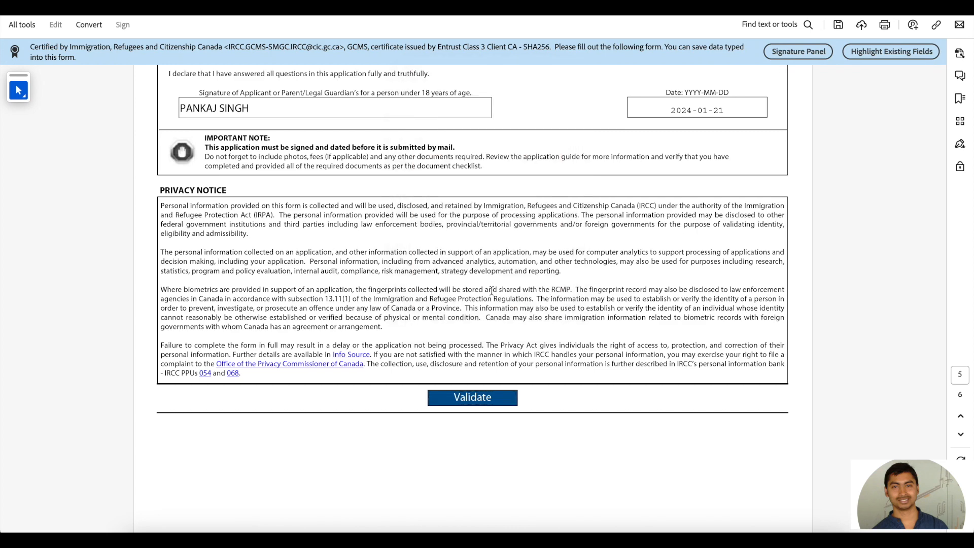
scroll(492, 291, "down", 10)
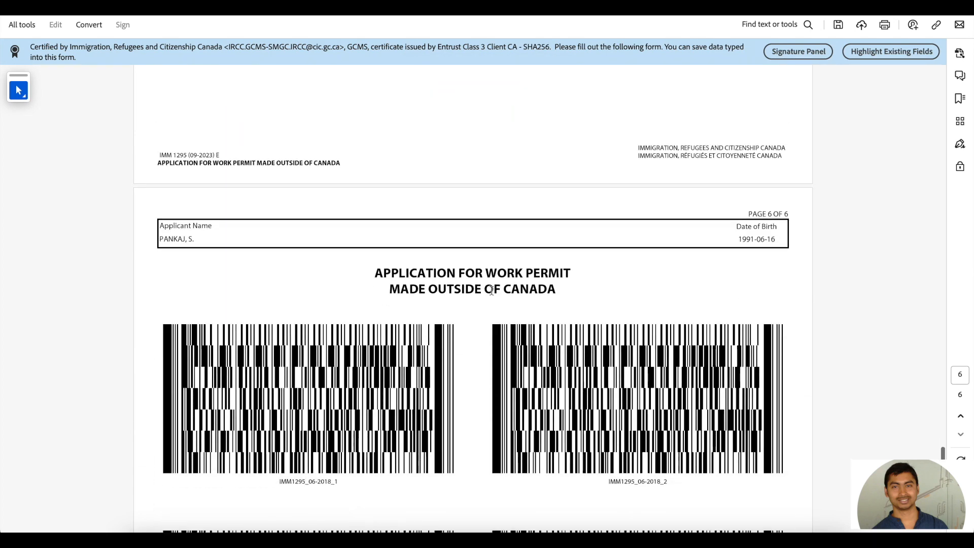
scroll(491, 291, "down", 8)
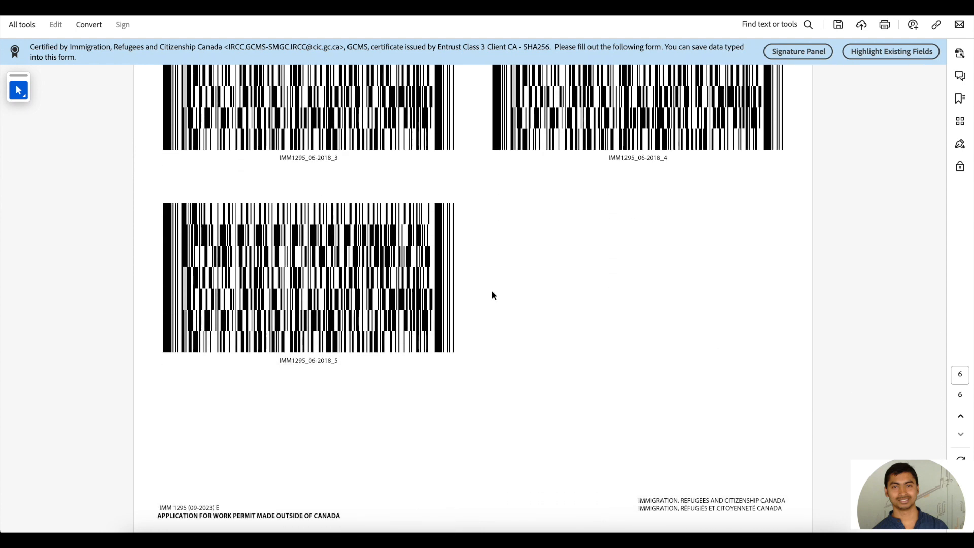
scroll(491, 290, "up", 7)
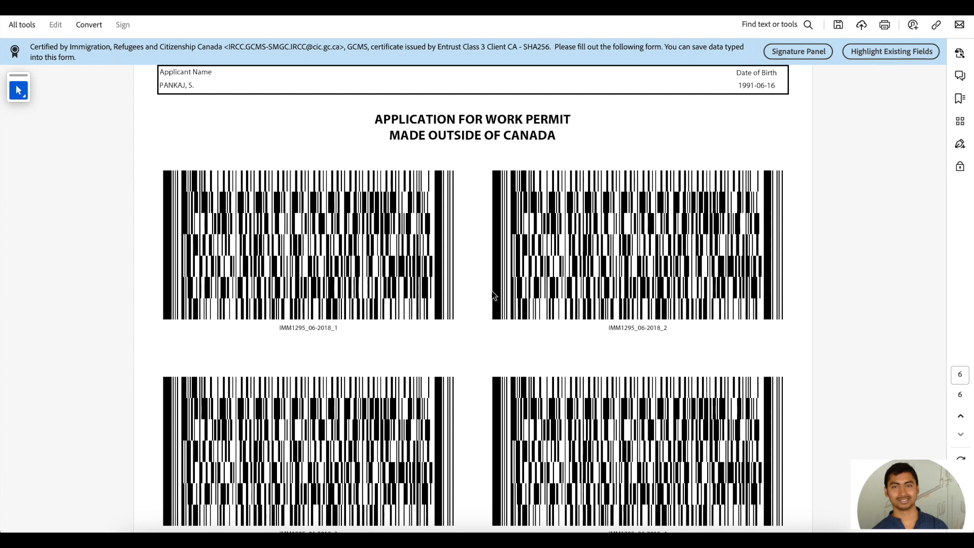
scroll(491, 291, "up", 20)
scroll(492, 291, "up", 12)
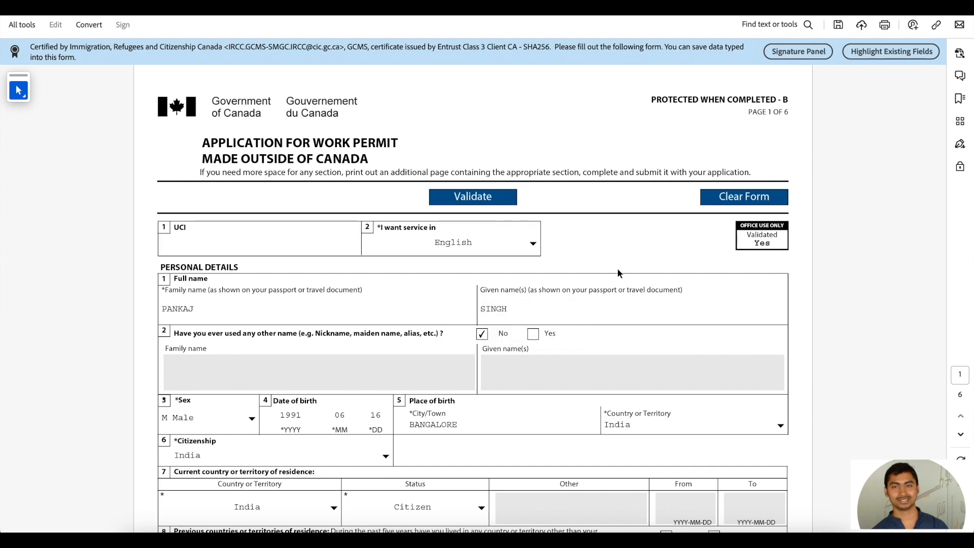
scroll(618, 270, "down", 20)
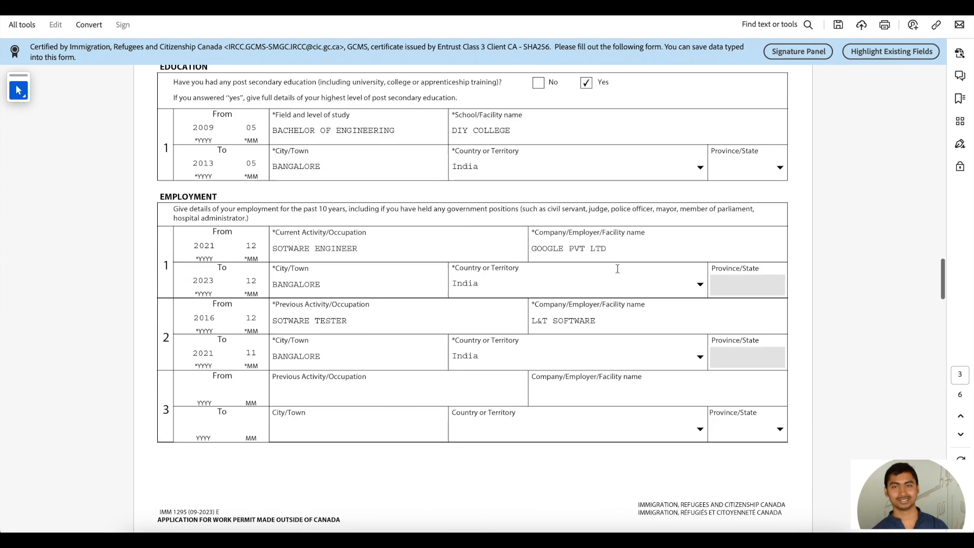
scroll(618, 273, "down", 14)
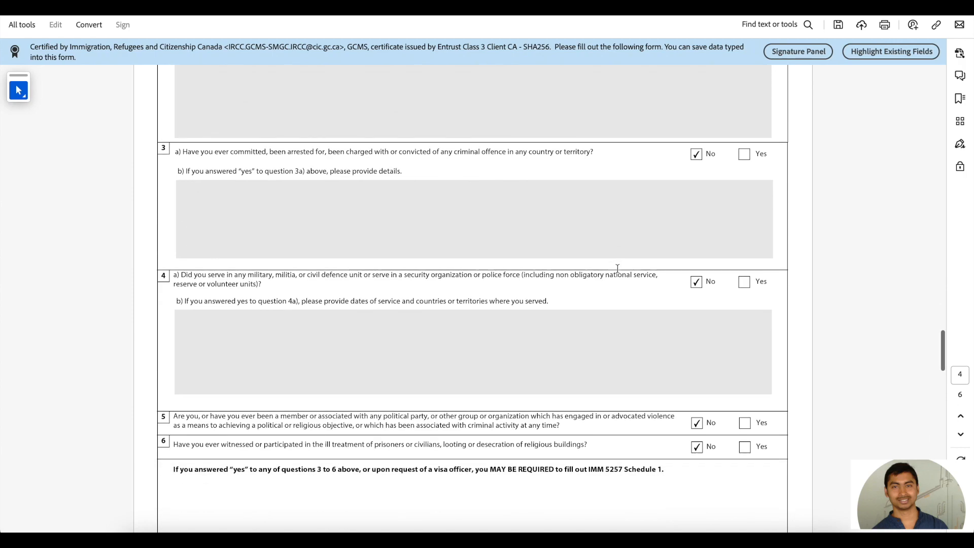
scroll(460, 177, "up", 3)
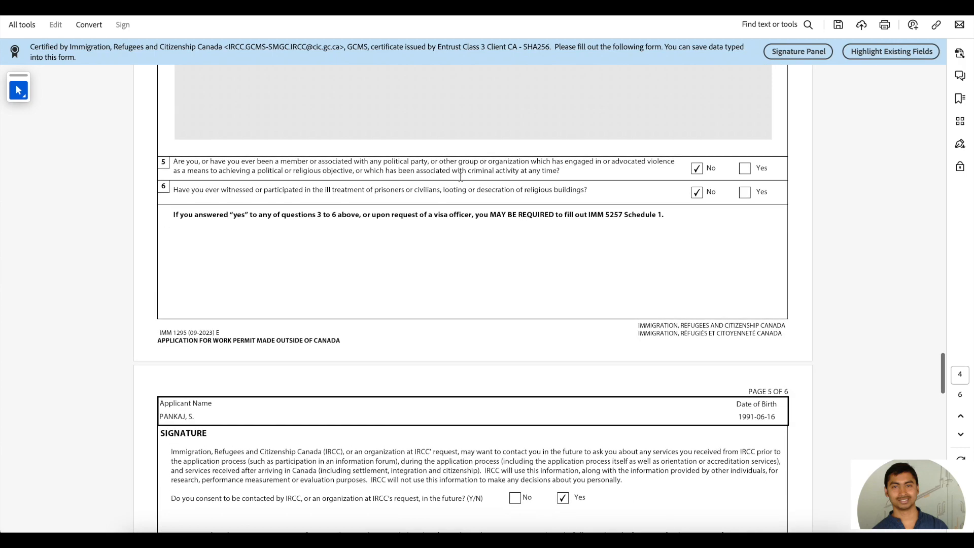
scroll(461, 177, "up", 12)
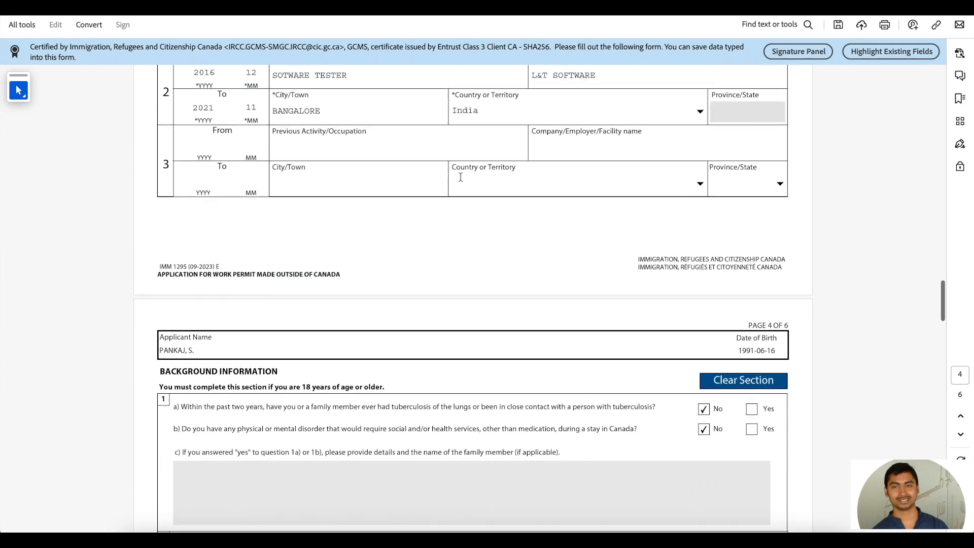
scroll(461, 179, "up", 4)
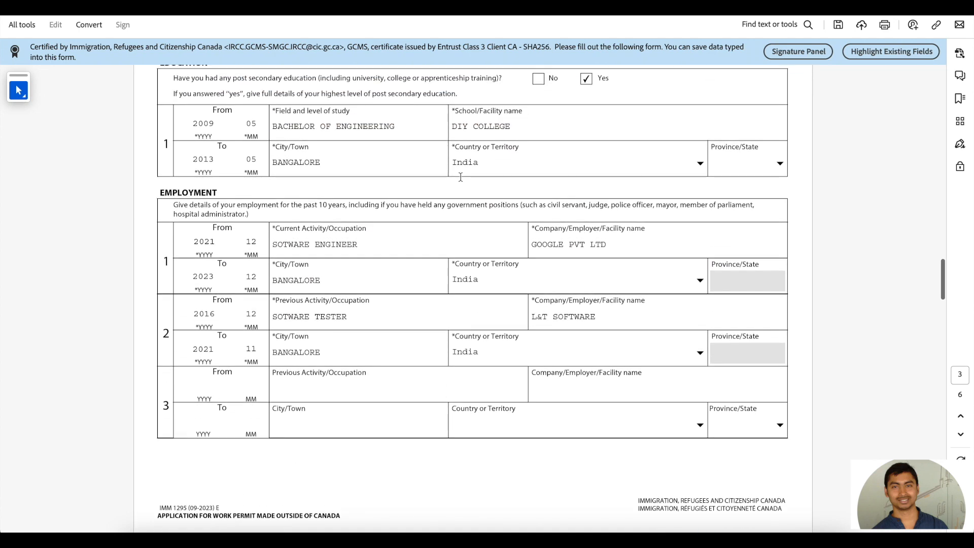
Step: Erase the current employer's company name and revalidate, triggering the missing Company/Employer/Facility name warning
left_click(605, 238)
key("ctrl+a")
key("BackSpace")
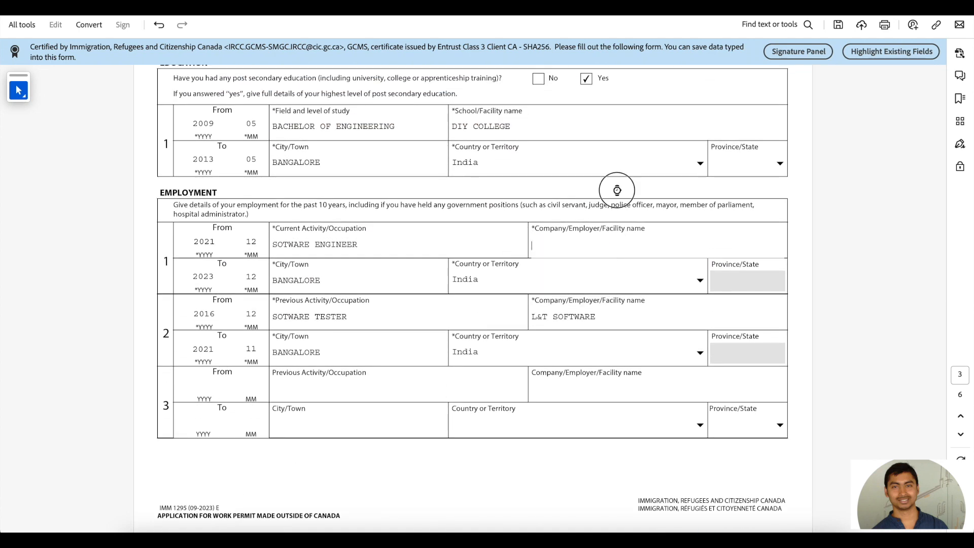
scroll(617, 189, "down", 12)
scroll(616, 189, "up", 10)
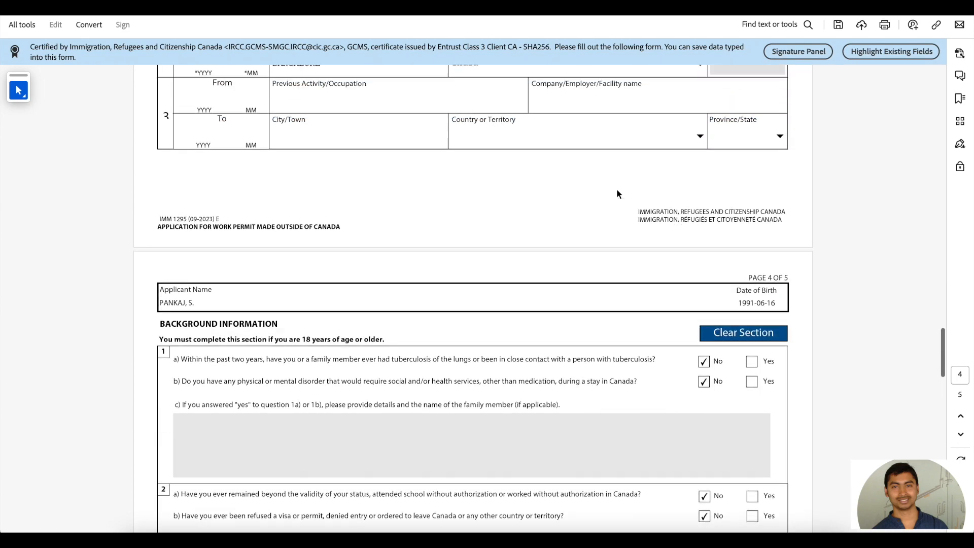
scroll(616, 189, "down", 10)
scroll(617, 189, "down", 15)
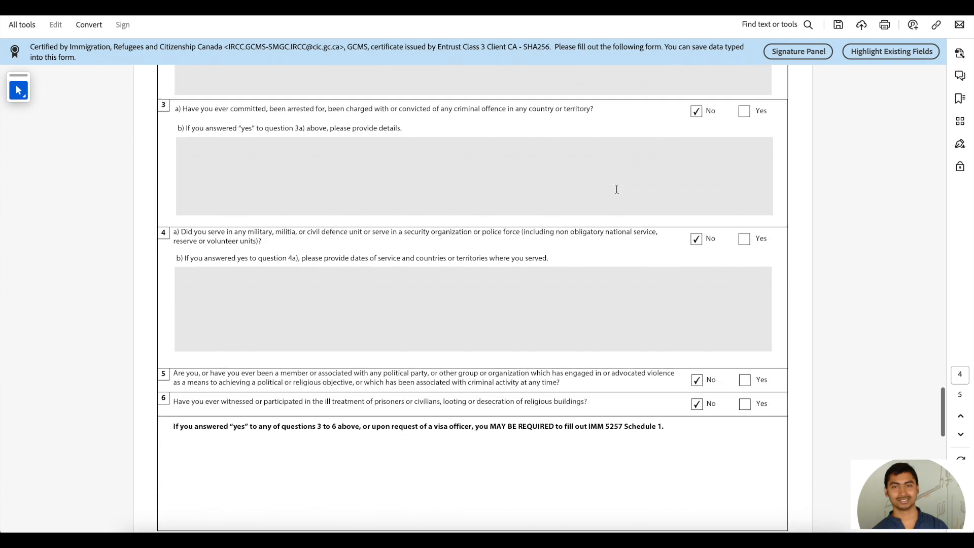
scroll(577, 248, "down", 5)
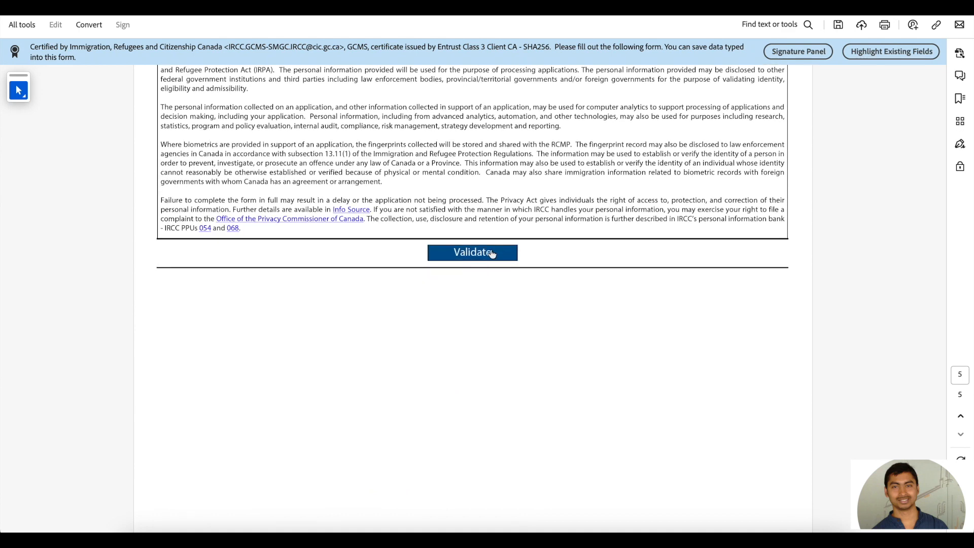
left_click(491, 254)
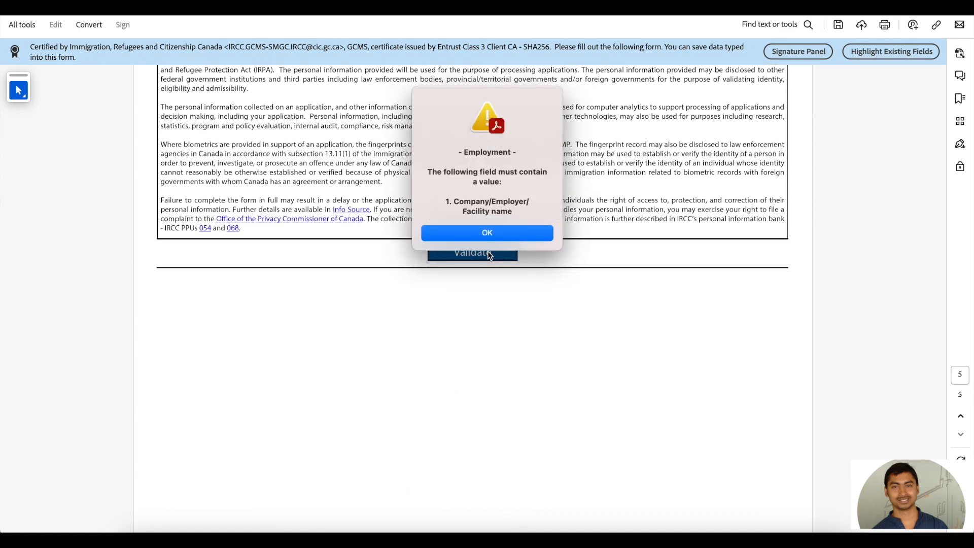
Step: Re-enter GOOGLE PVT LTD as the current employer and revalidate the form successfully
left_click(488, 234)
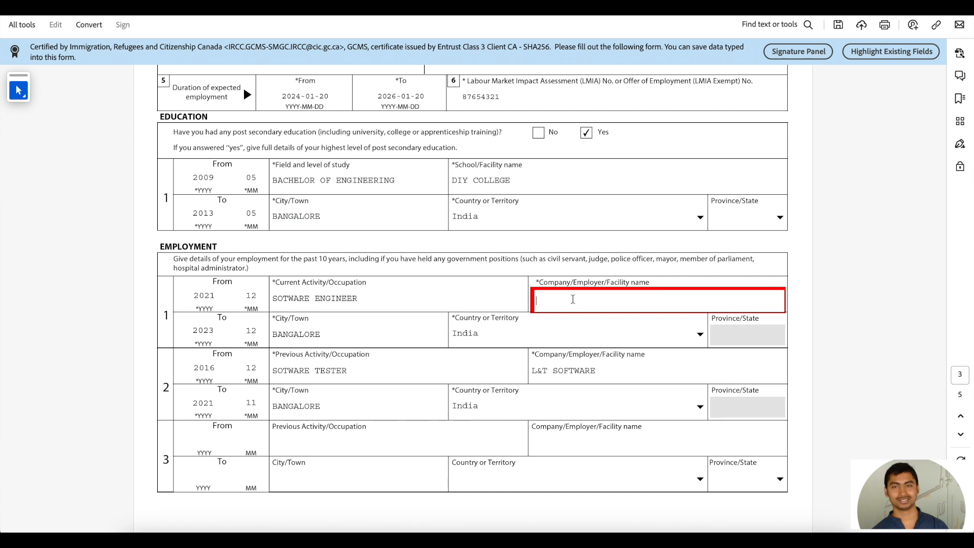
type("GOOGLE P")
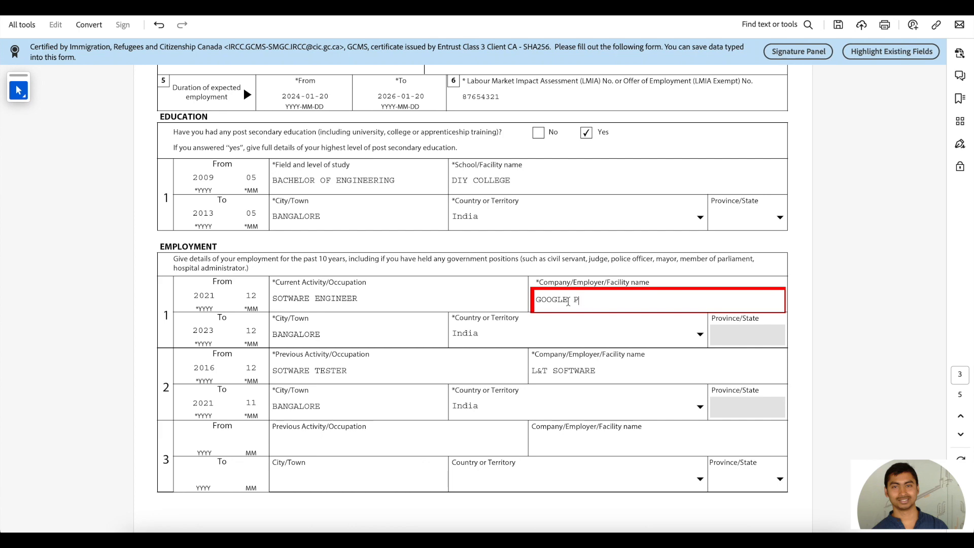
type("VT LTD")
scroll(611, 299, "down", 20)
scroll(611, 298, "down", 10)
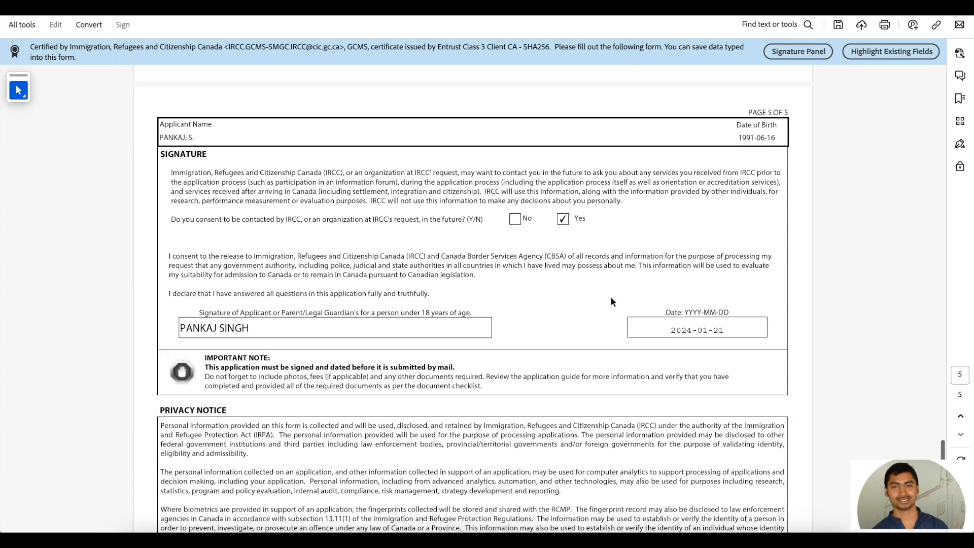
left_click(490, 305)
left_click(494, 293)
Step: Save the validated application with its page 6 barcodes via File > Save
scroll(514, 243, "down", 2)
scroll(513, 241, "down", 15)
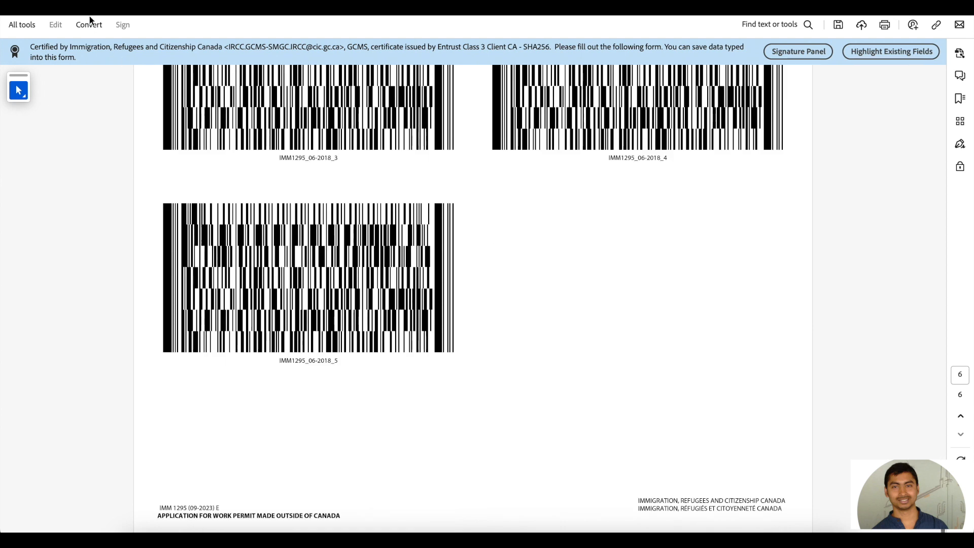
left_click(106, 4)
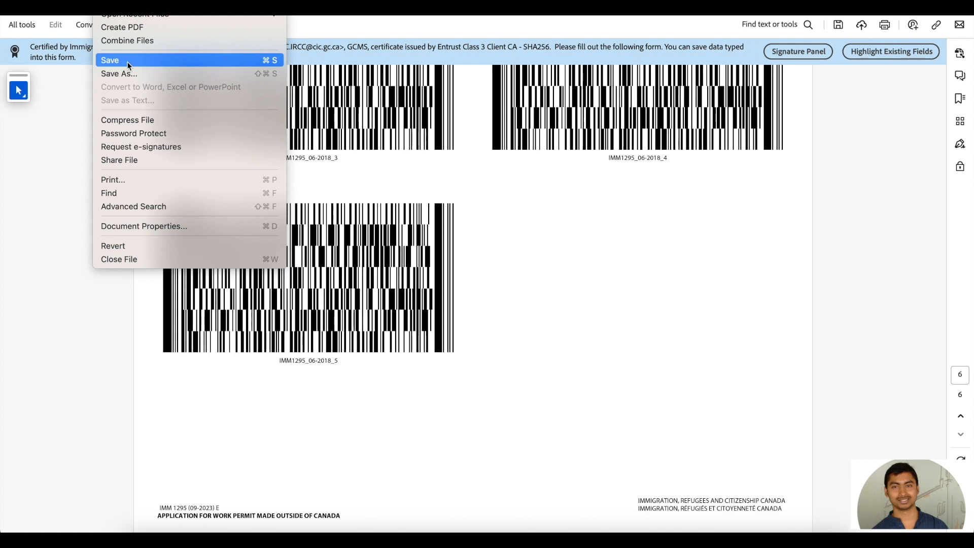
left_click(68, 107)
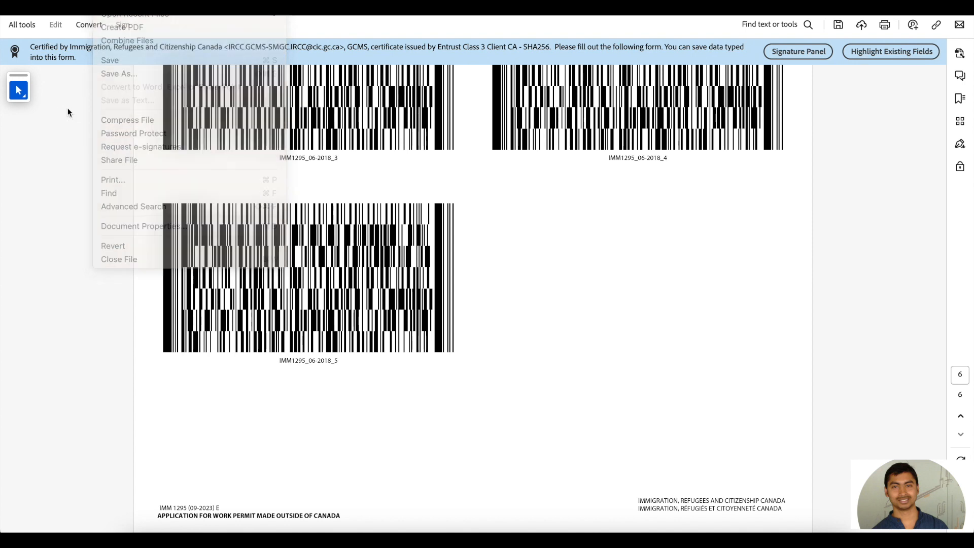